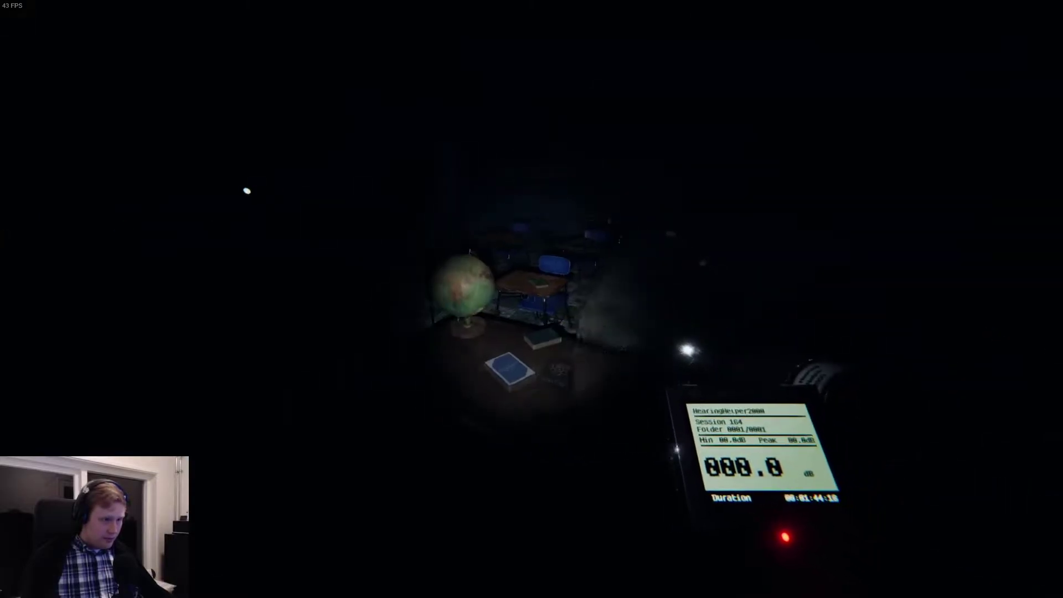
# Step: Tick Ghost Orb on the journal's Evidence page, then bring out the photo camera
pyautogui.press('j')
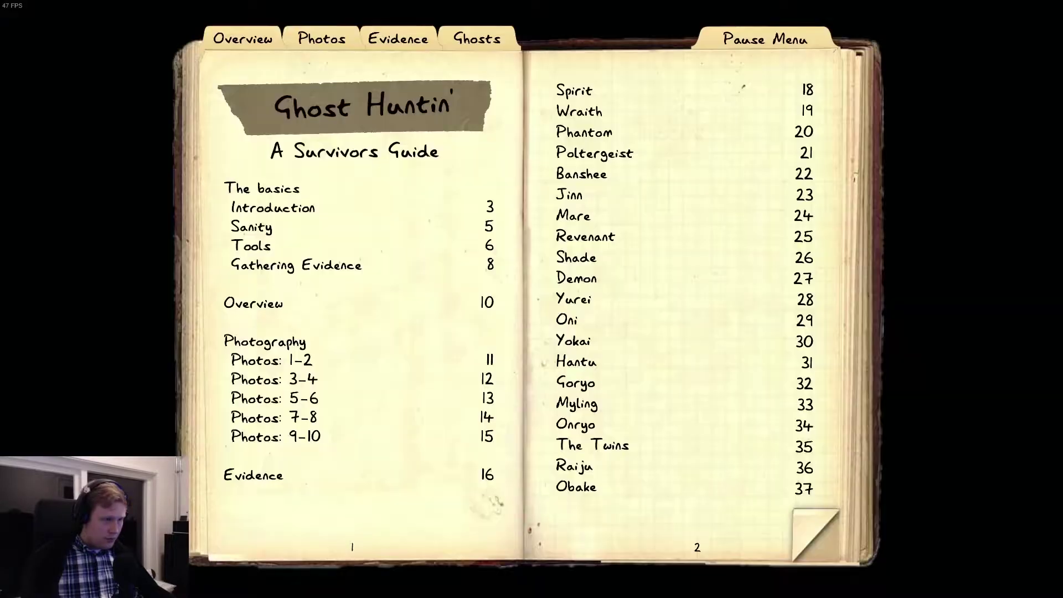
pyautogui.click(398, 38)
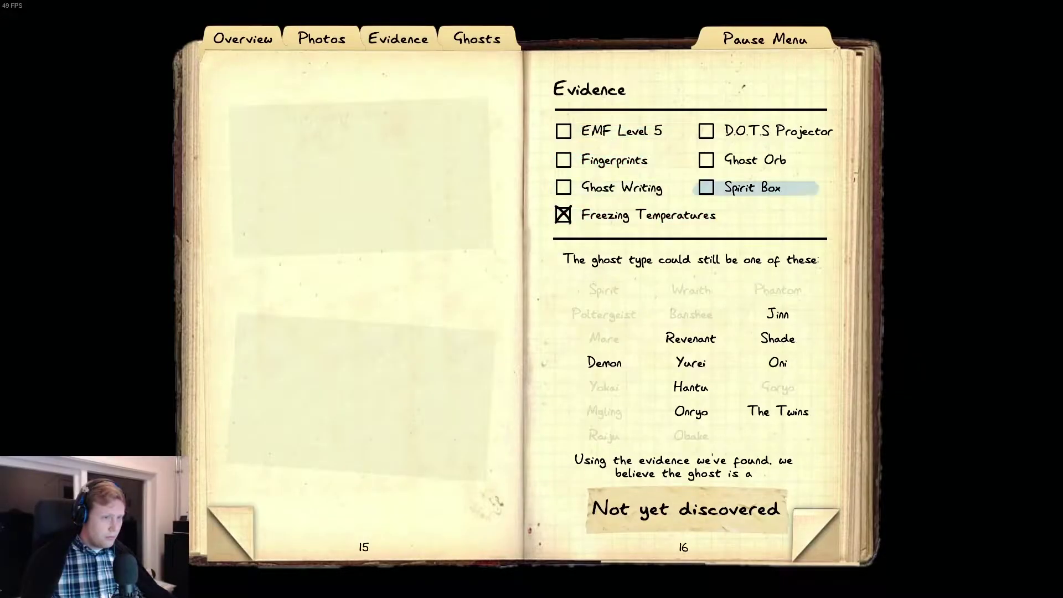
pyautogui.click(705, 160)
pyautogui.press('j')
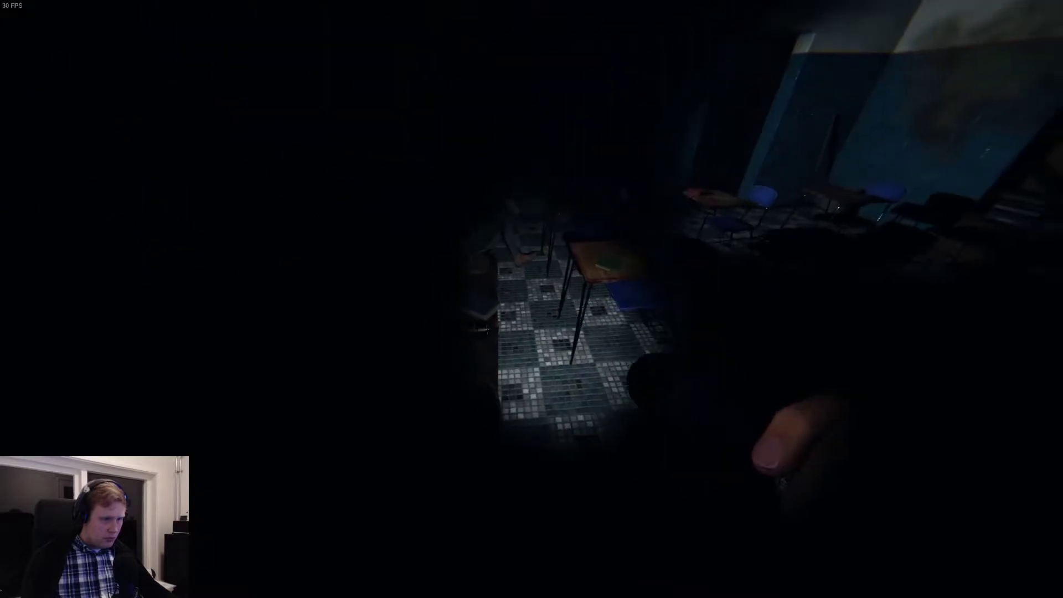
pyautogui.press('2')
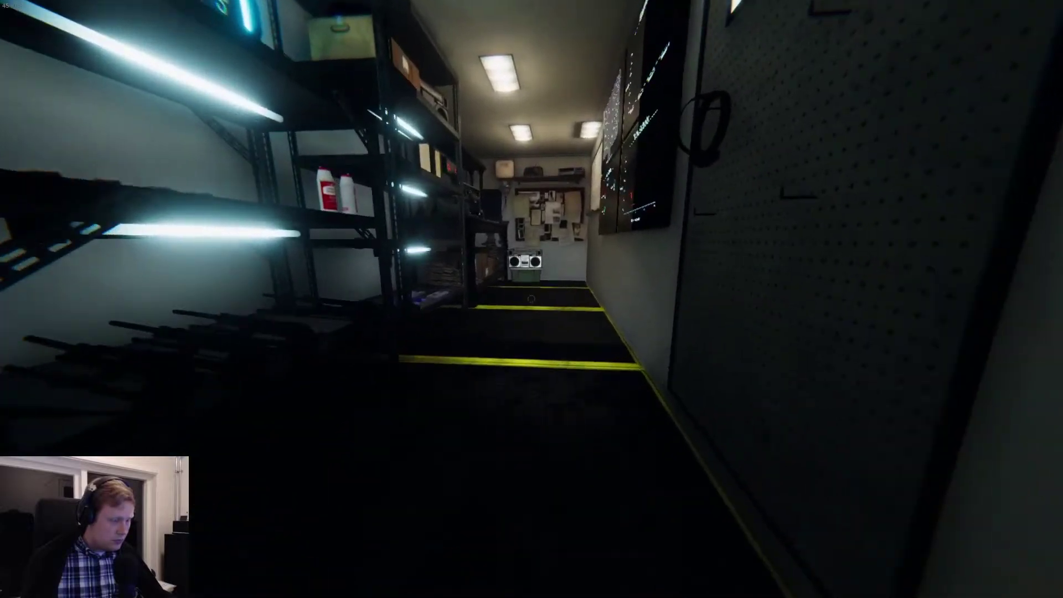
# Step: Cross out EMF Level 5 on the journal's Evidence page
pyautogui.press('j')
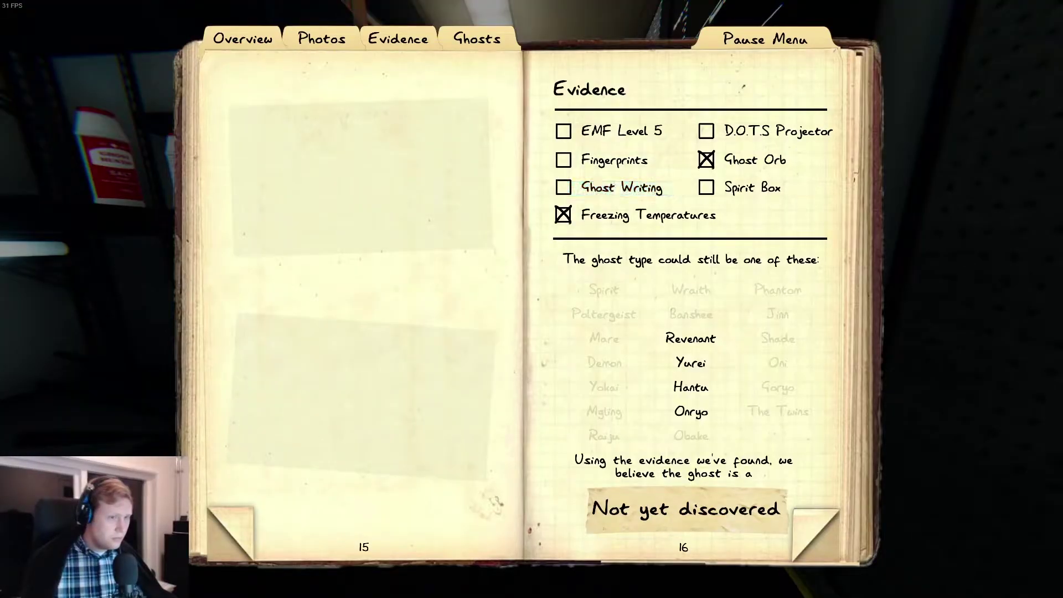
pyautogui.press('Up')
pyautogui.press('Return')
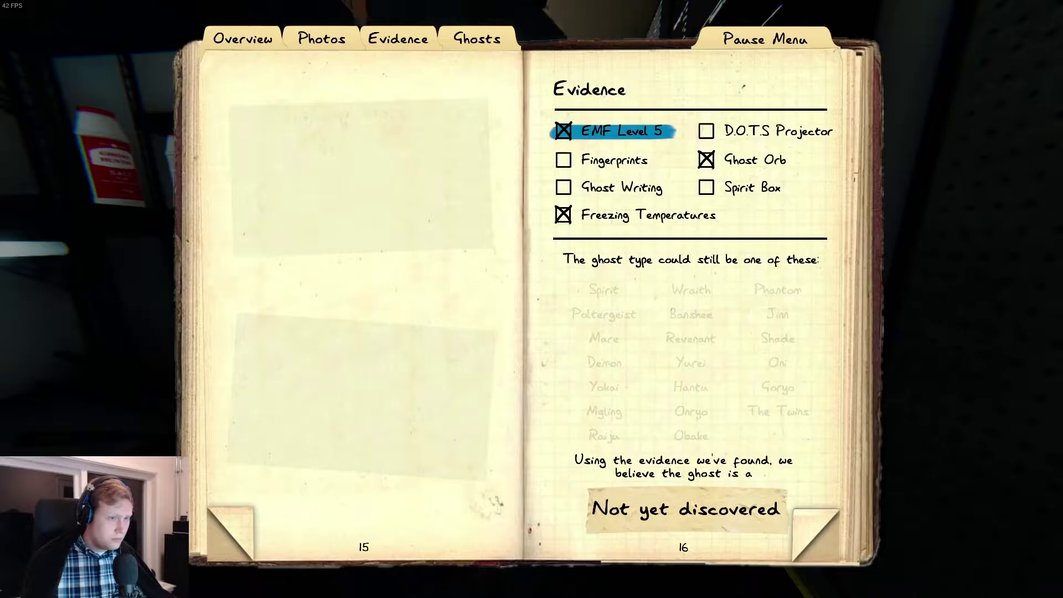
pyautogui.press('j')
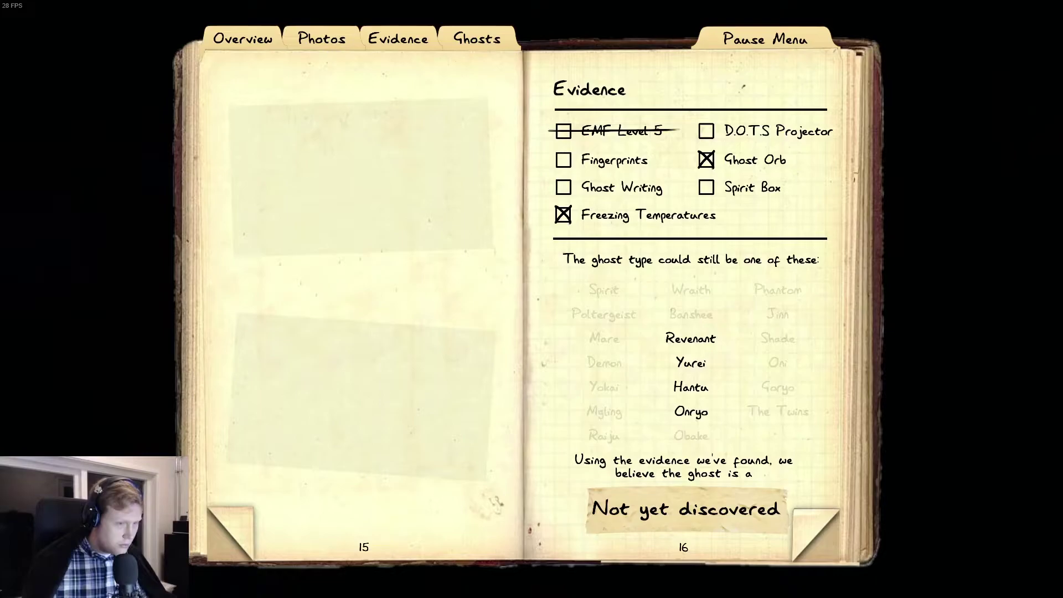
pyautogui.press('j')
pyautogui.press('j')
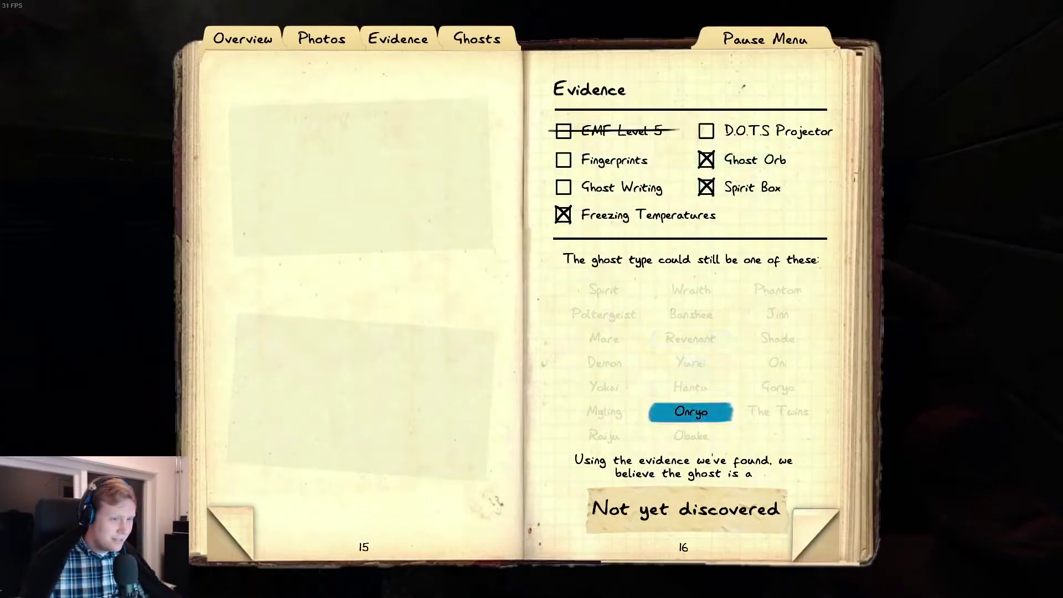
# Step: Mark Spirit Box in the journal to narrow the ghost to Onryo
pyautogui.press('j')
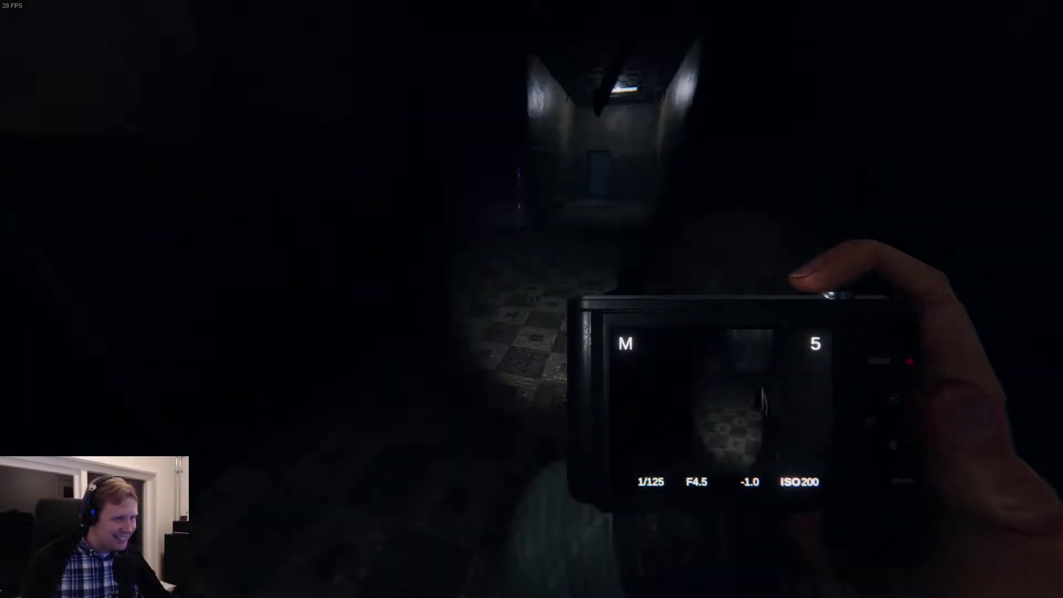
# Step: Photograph the hallway and follow the teammate out the exit door
pyautogui.click(532, 299)
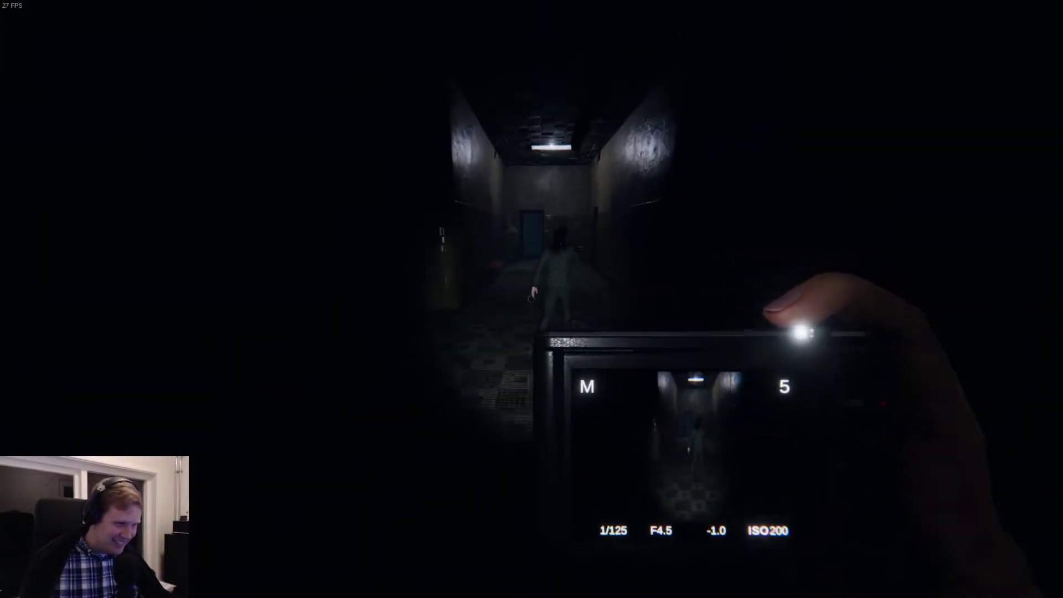
pyautogui.press('w')
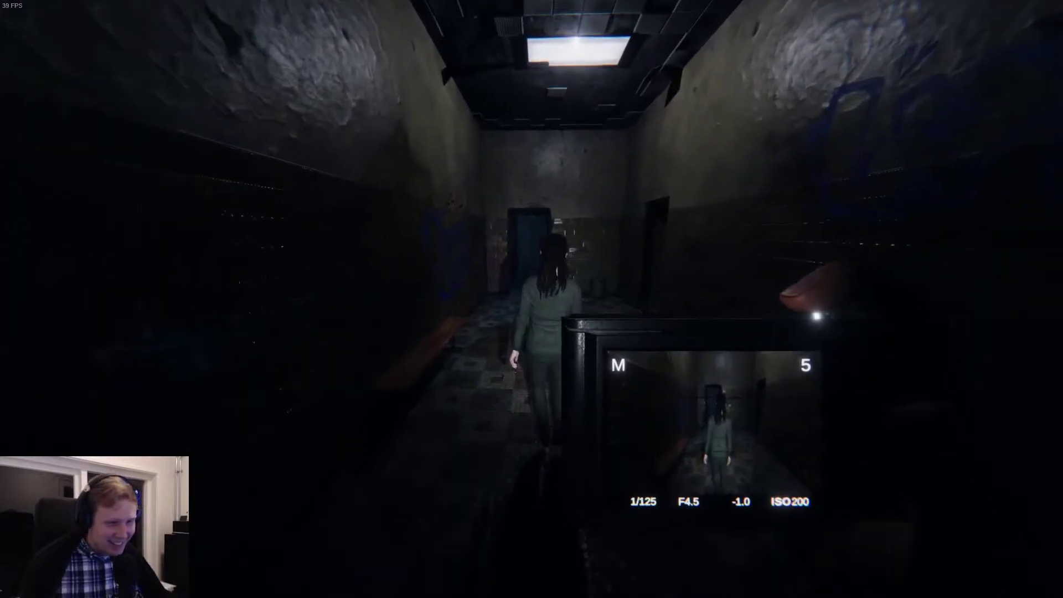
pyautogui.press('w')
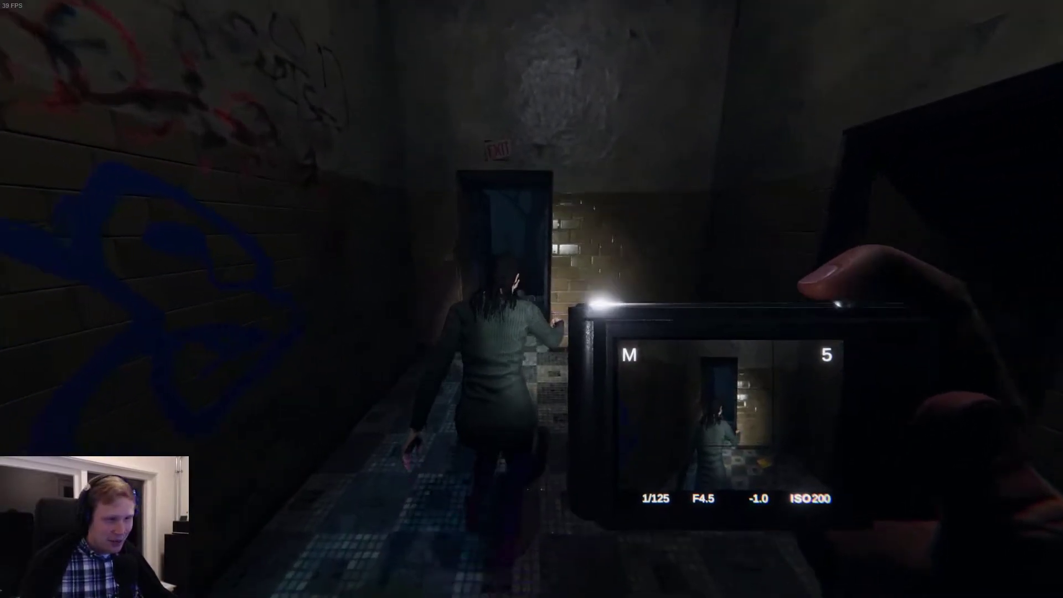
pyautogui.press('w')
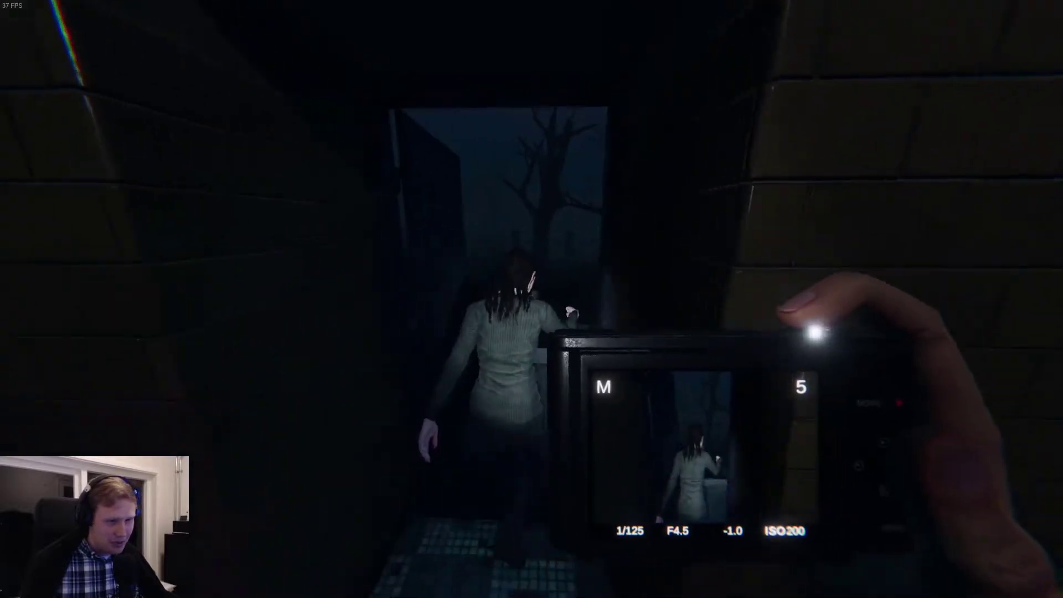
pyautogui.press('w')
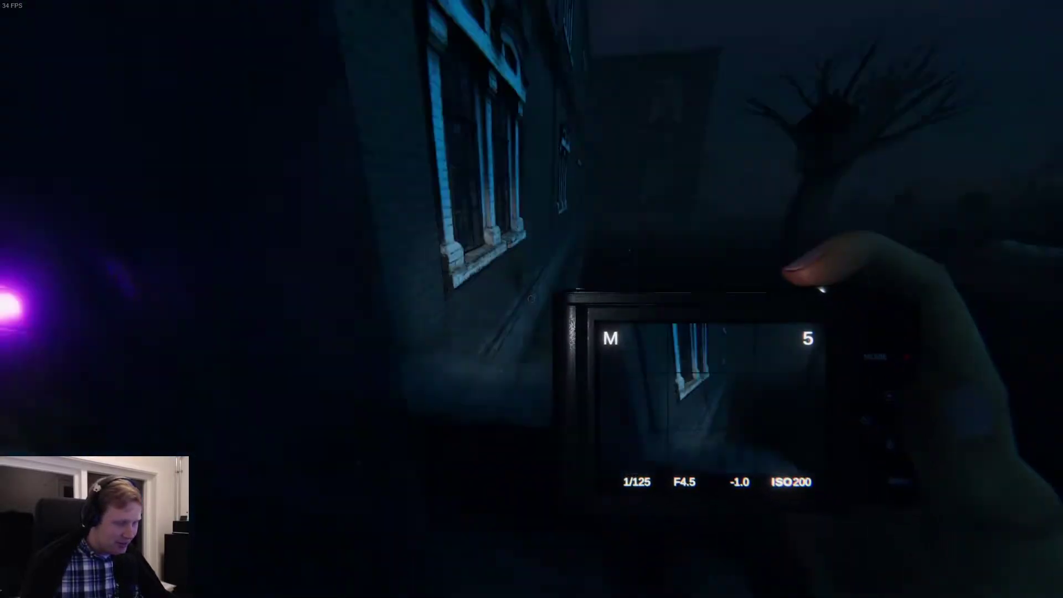
# Step: Walk along the building wall past the tree and reopen the journal
pyautogui.press('w')
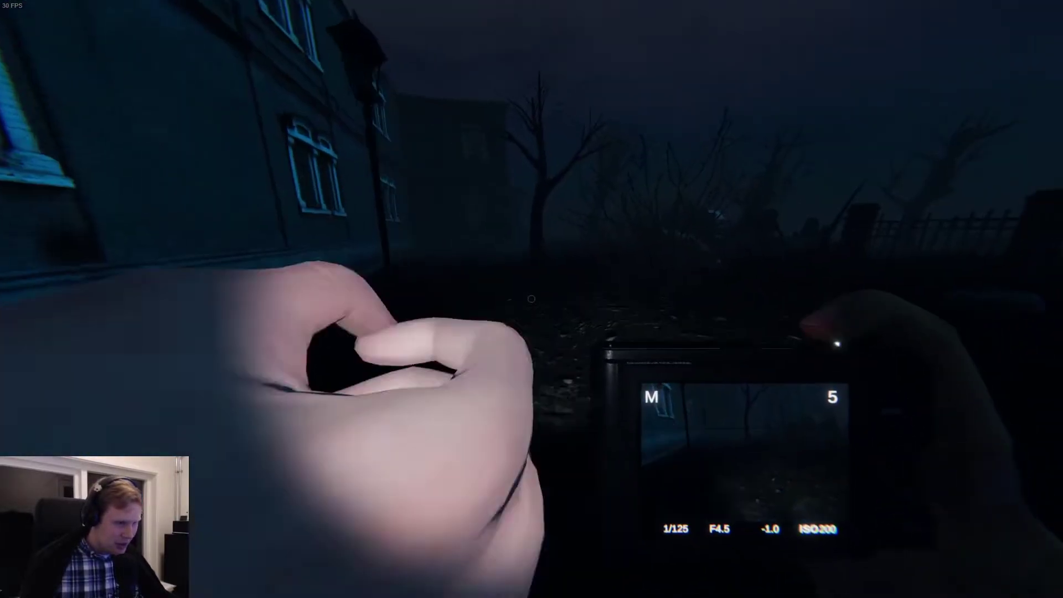
pyautogui.press('w')
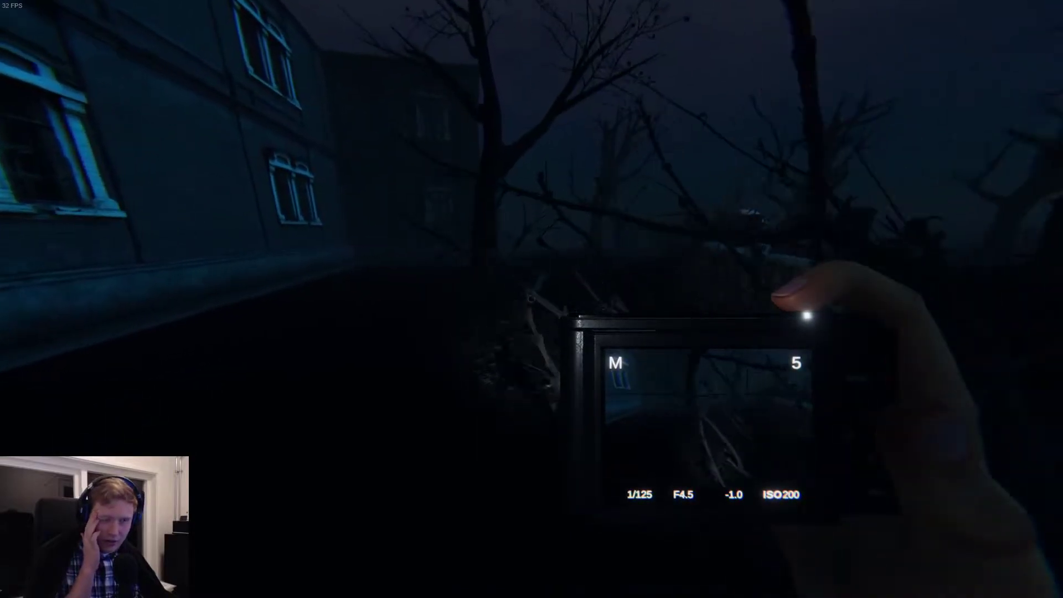
pyautogui.press('w')
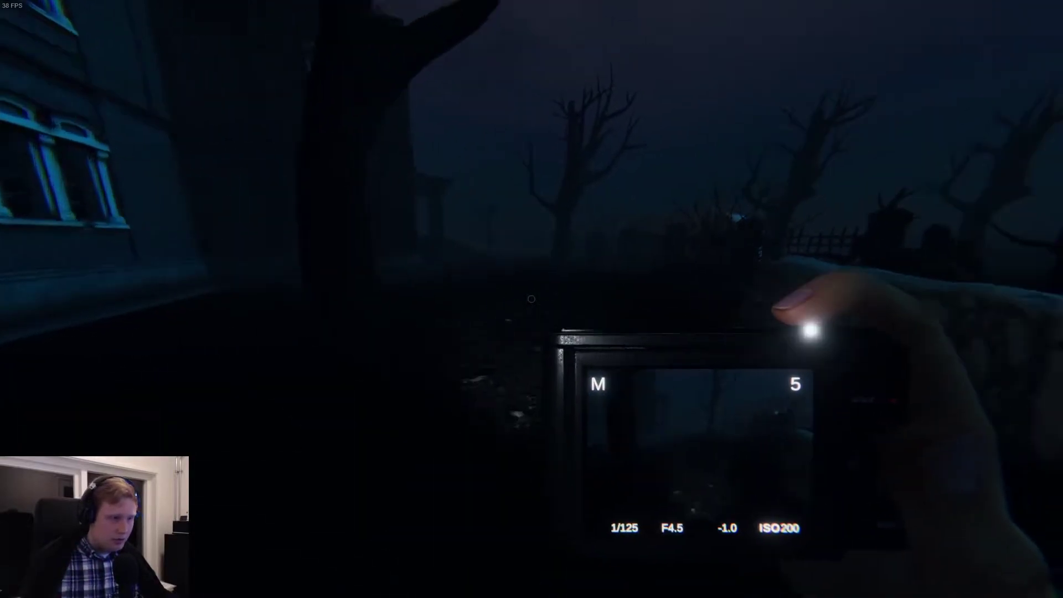
pyautogui.press('w')
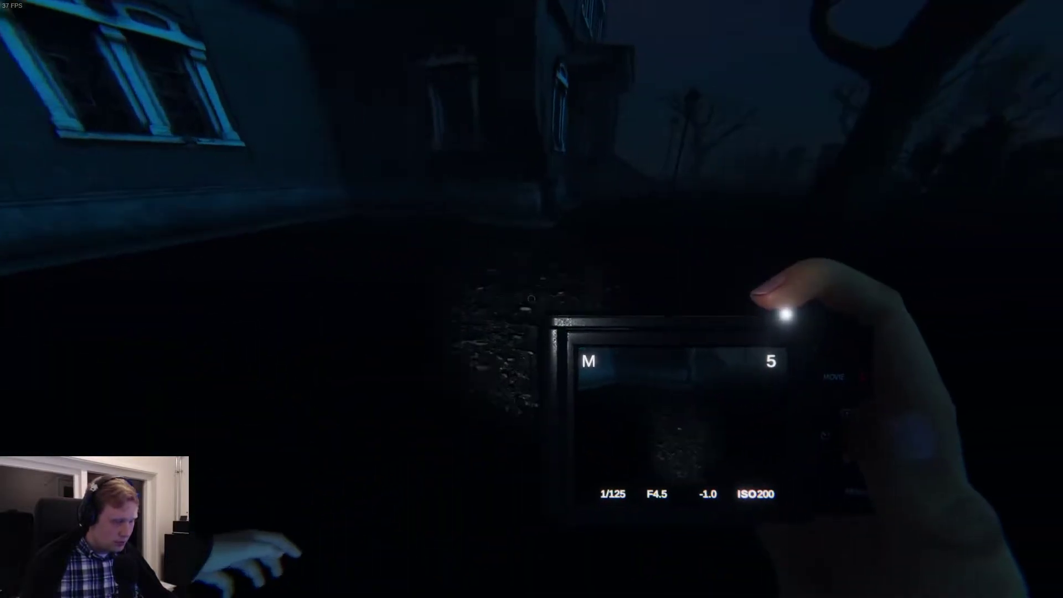
pyautogui.press('j')
pyautogui.click(322, 38)
# Step: Glance at the case overview, then follow the teammate through the graveyard into the truck
pyautogui.click(243, 38)
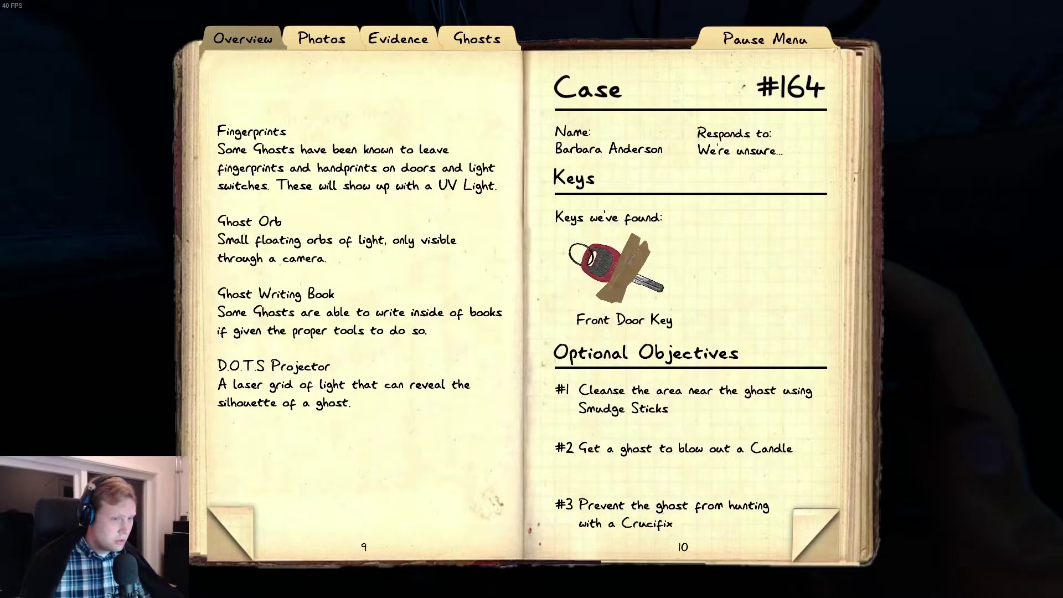
pyautogui.press('j')
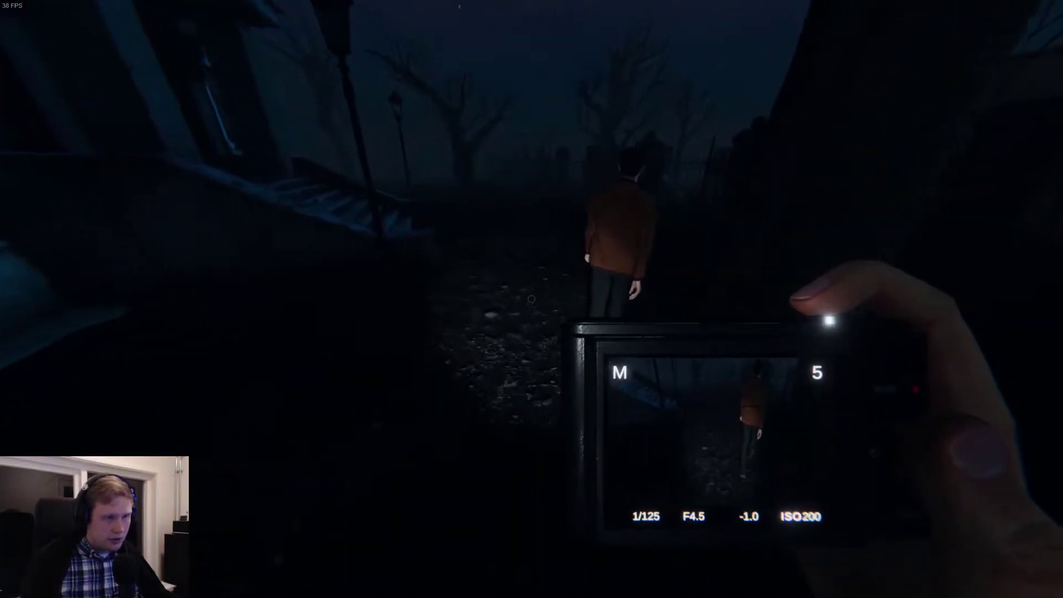
pyautogui.press('w')
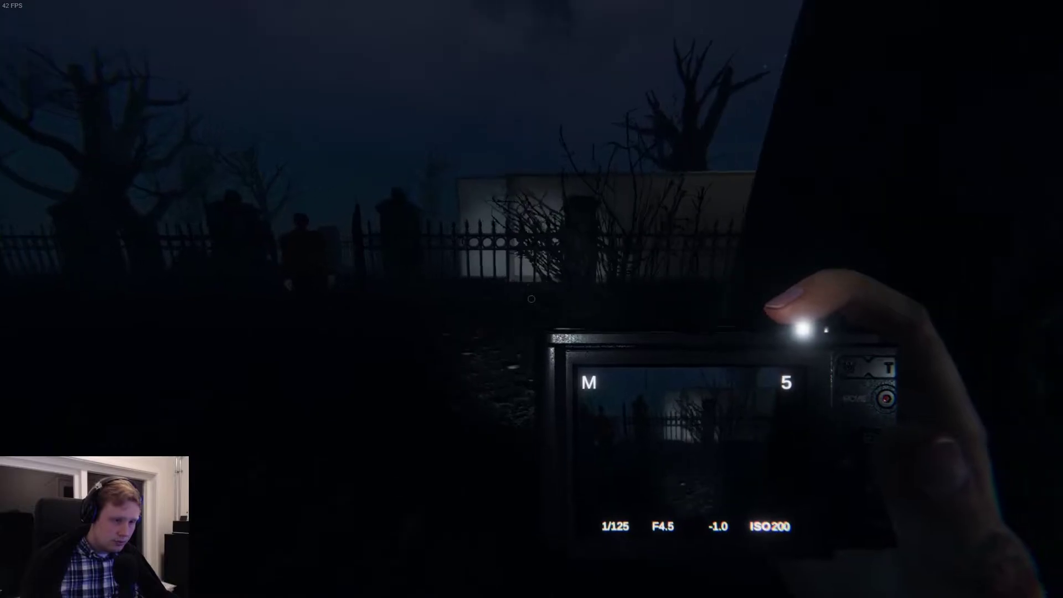
pyautogui.press('w')
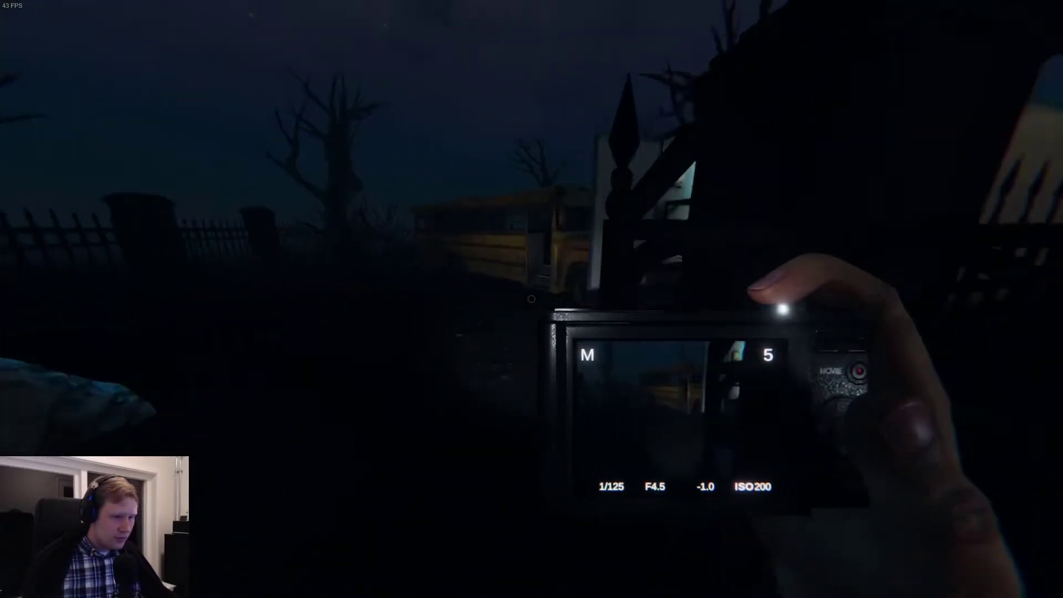
pyautogui.press('w')
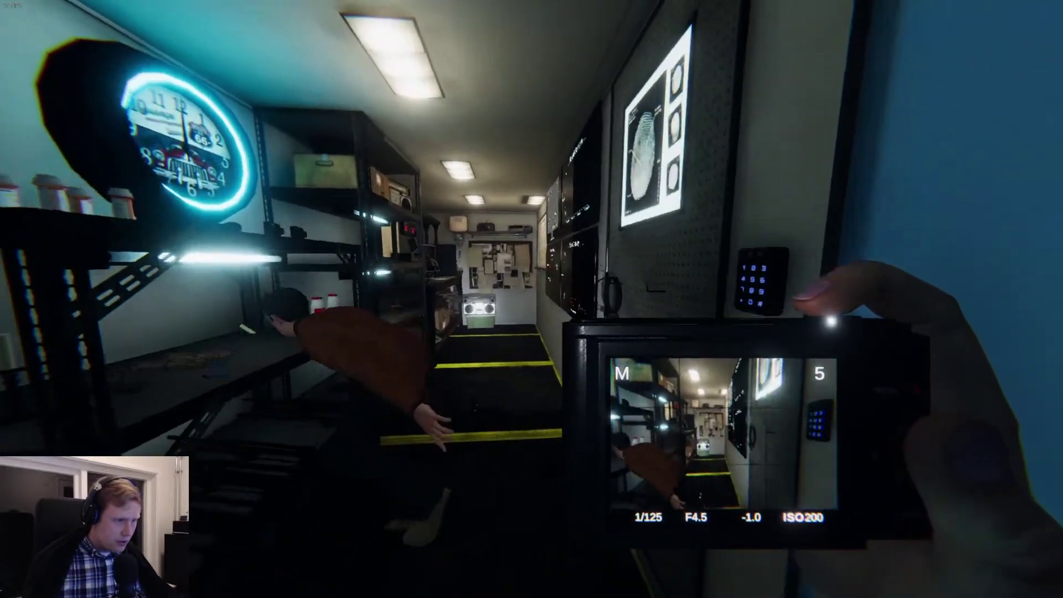
# Step: Review the case overview and swap held items at the truck's supply shelf
pyautogui.press('j')
pyautogui.press('j')
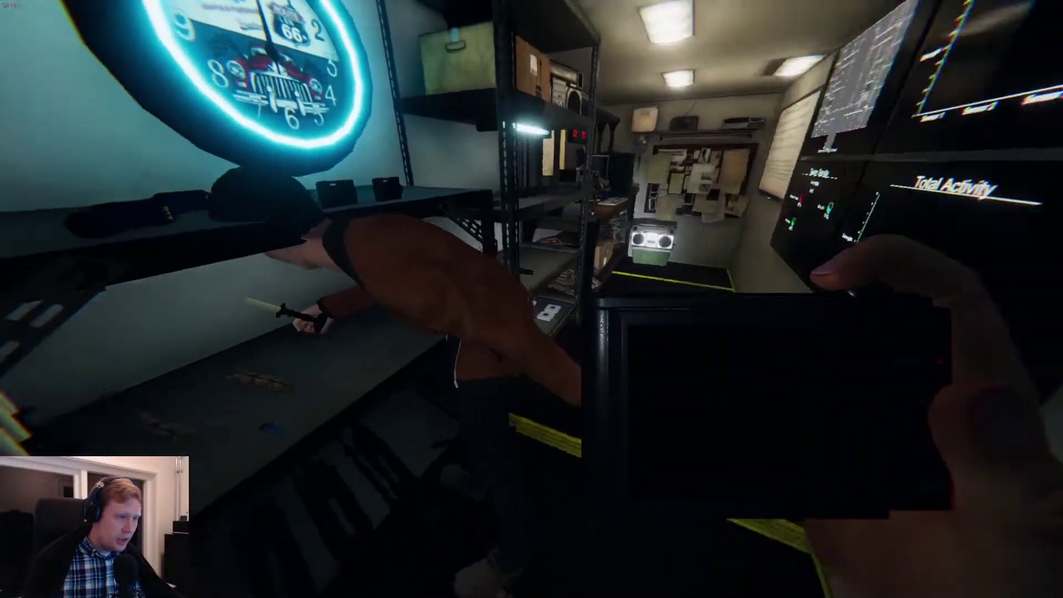
pyautogui.press('w')
pyautogui.press('w')
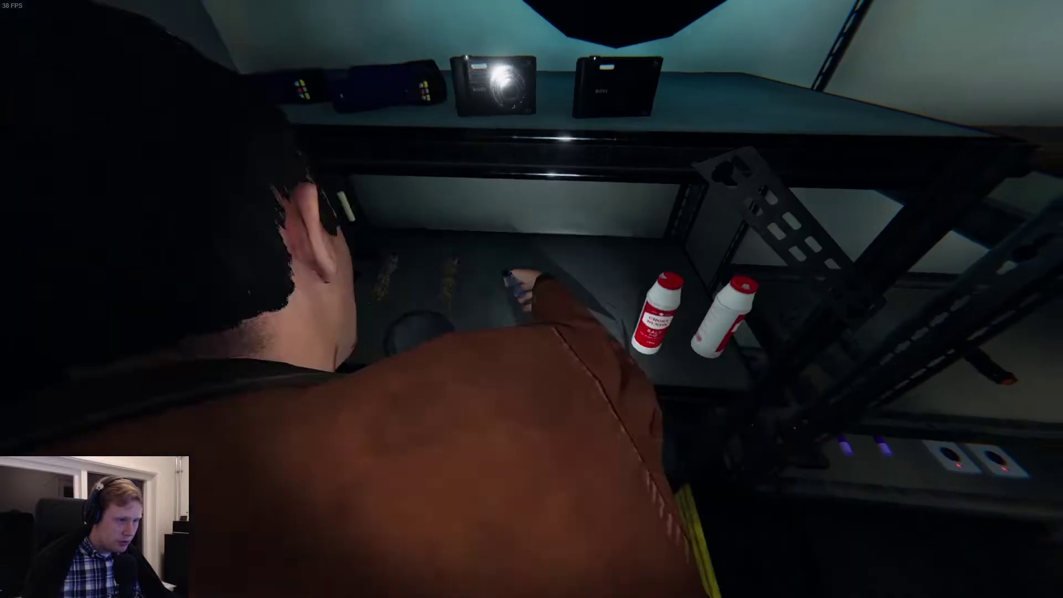
pyautogui.press('j')
pyautogui.press('j')
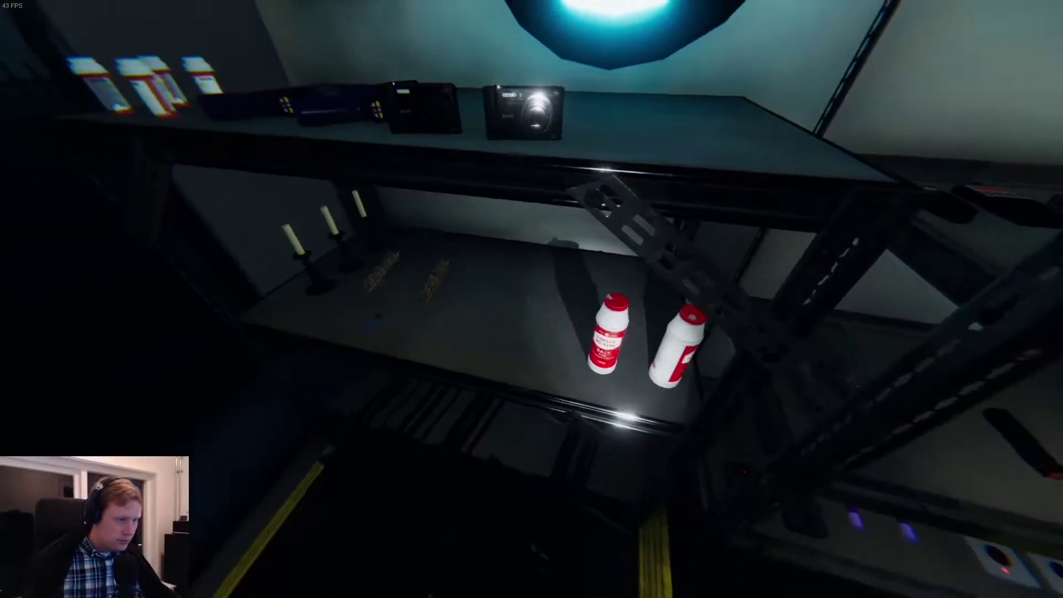
pyautogui.press('e')
pyautogui.press('w')
pyautogui.press('e')
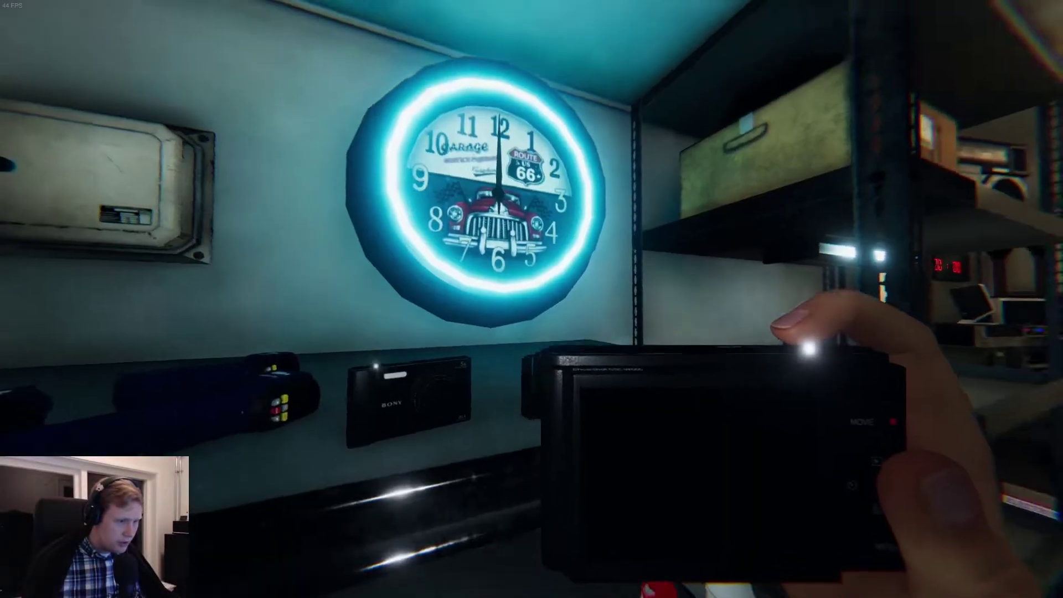
pyautogui.press('s')
pyautogui.press('j')
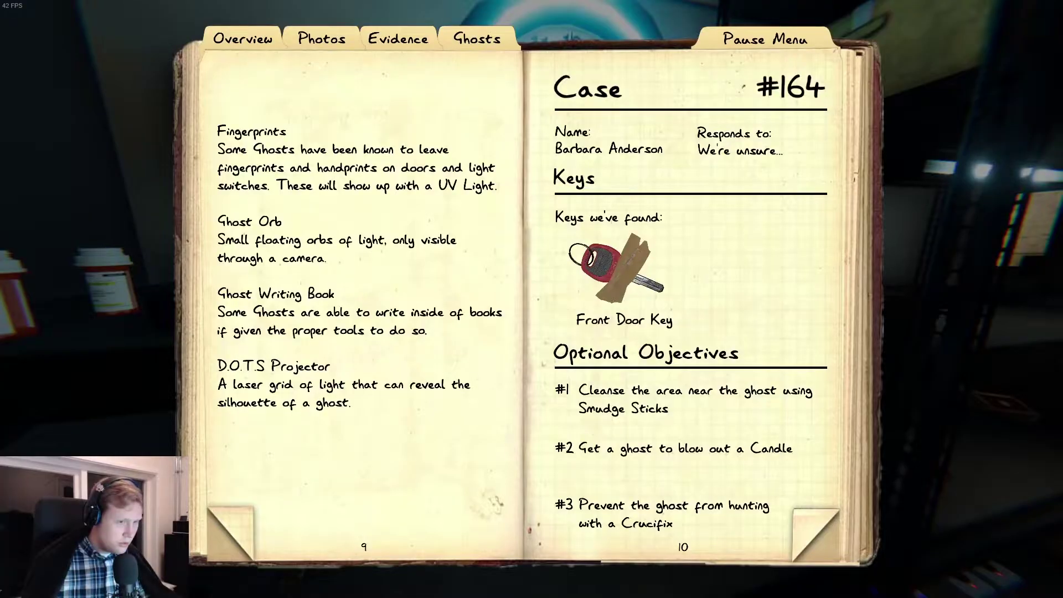
pyautogui.press('j')
# Step: Take the photo camera from the lower supply shelf
pyautogui.press('j')
pyautogui.press('j')
pyautogui.press('w')
pyautogui.press('d')
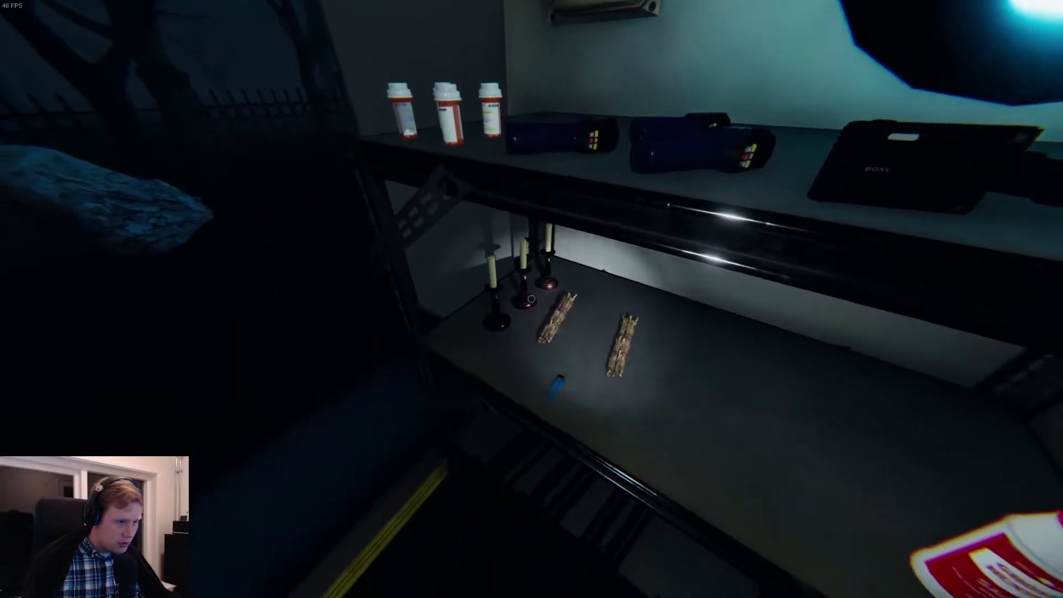
pyautogui.press('j')
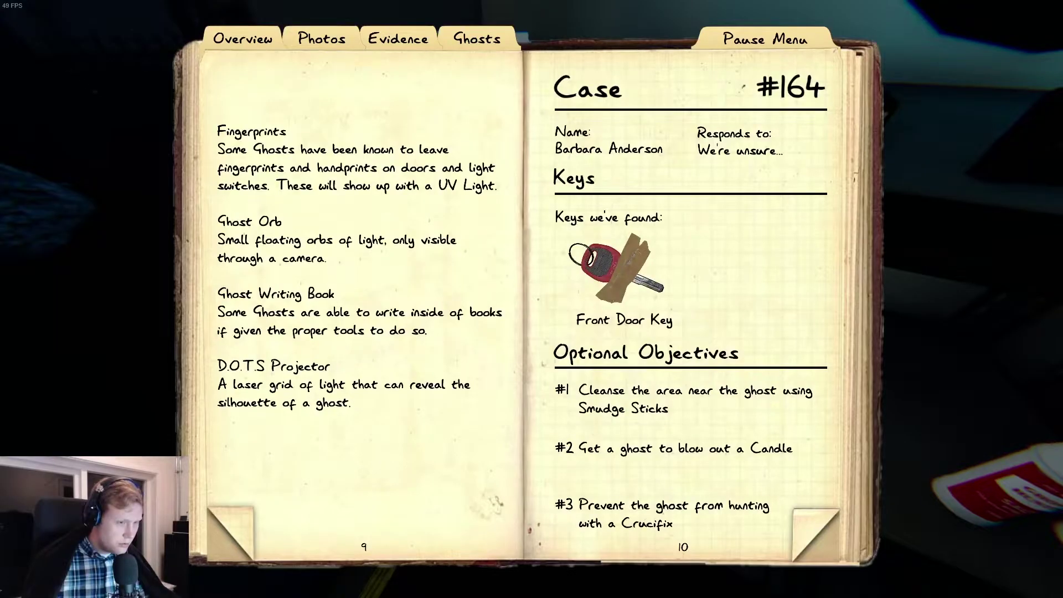
pyautogui.press('j')
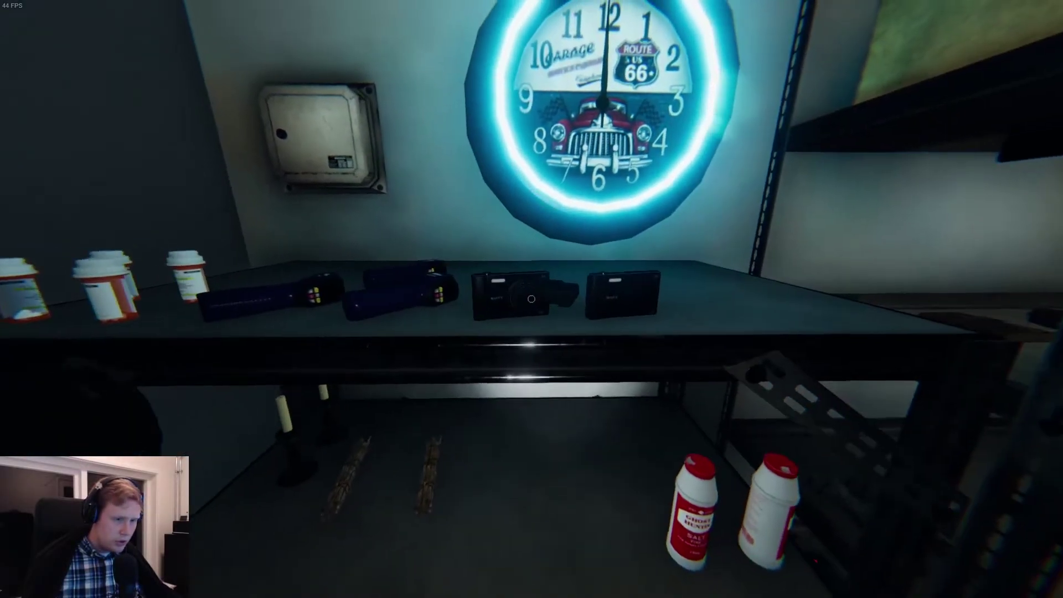
pyautogui.press('e')
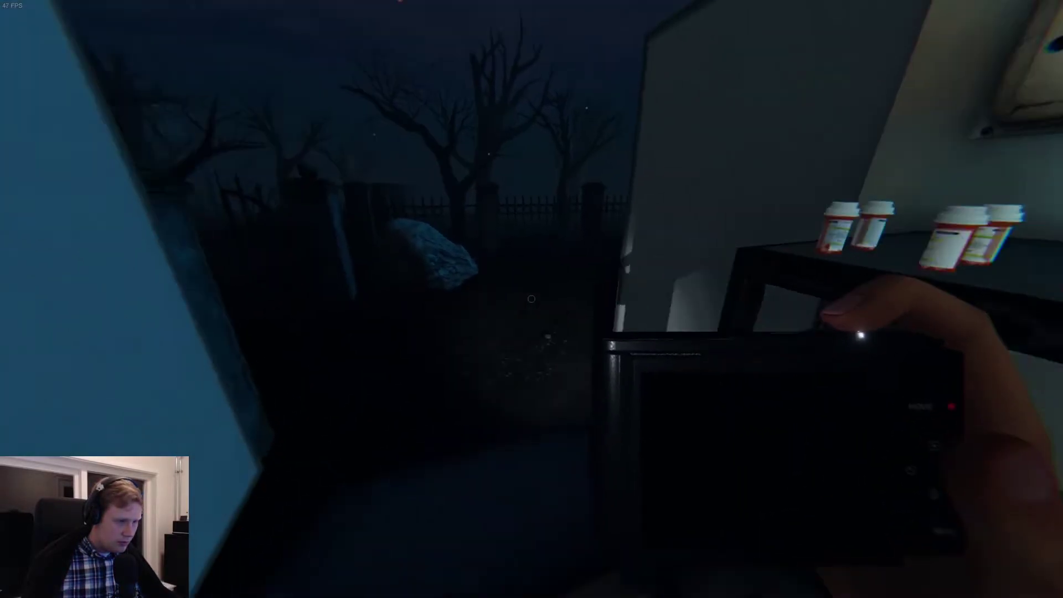
# Step: Raise and lower the camera, then climb the front stairs through the school entrance
pyautogui.rightClick(532, 299)
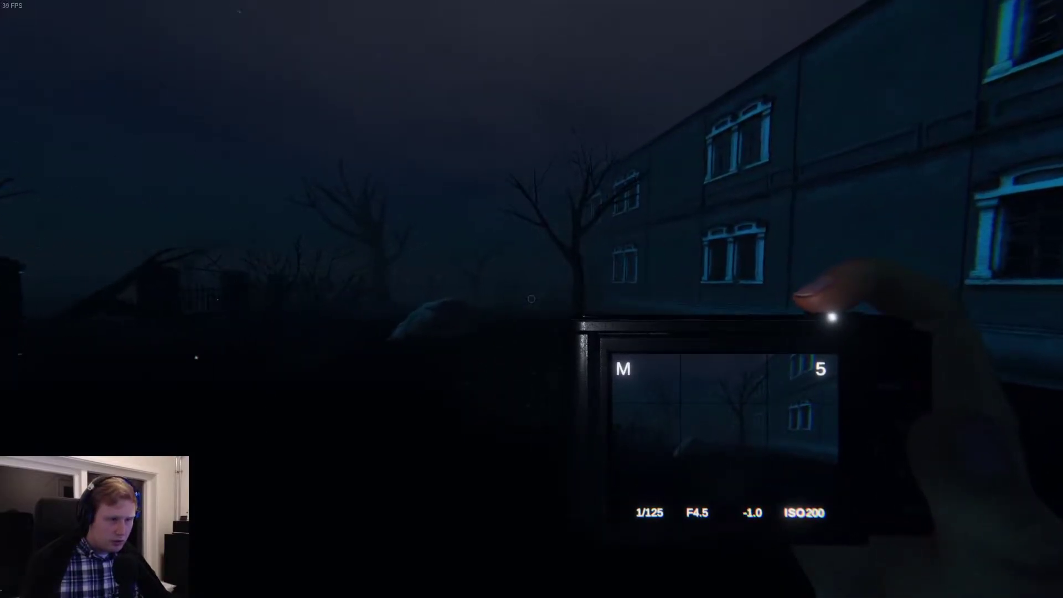
pyautogui.rightClick(531, 299)
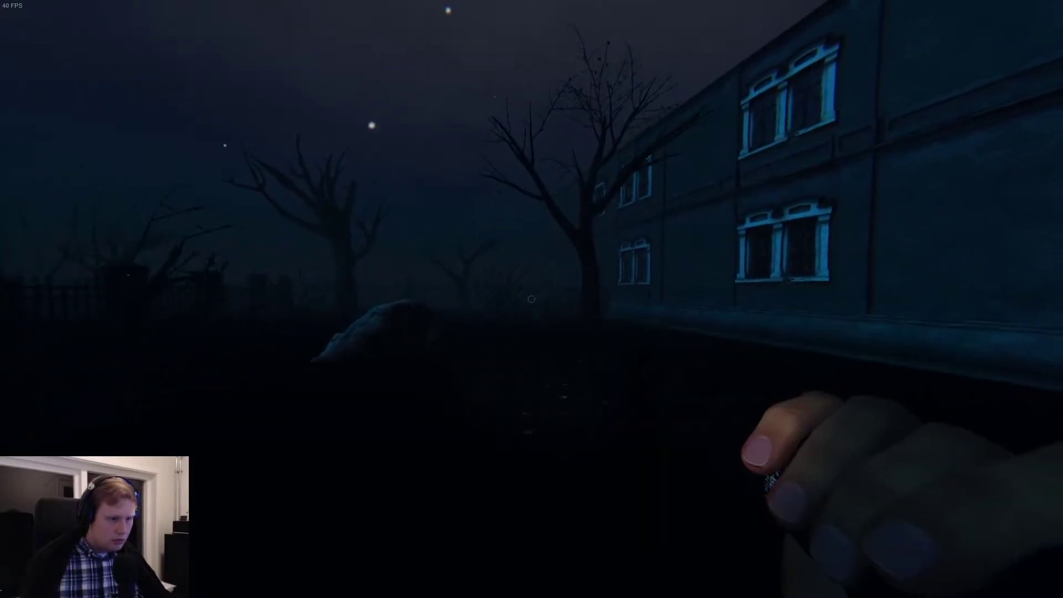
pyautogui.scroll(-1, 532, 299)
pyautogui.scroll(-1, 532, 299)
pyautogui.scroll(-1, 531, 299)
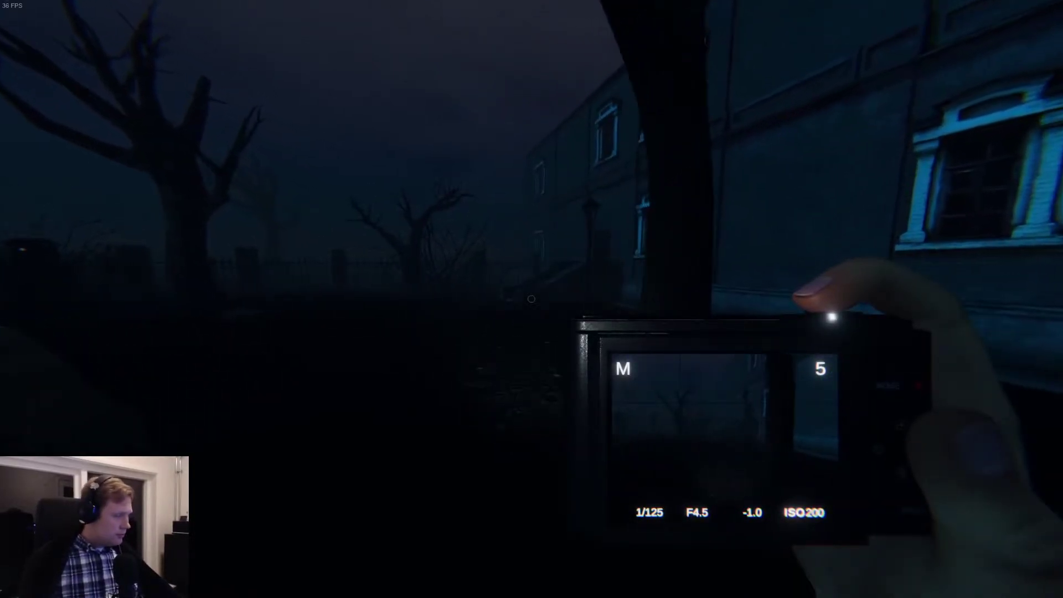
pyautogui.press('w')
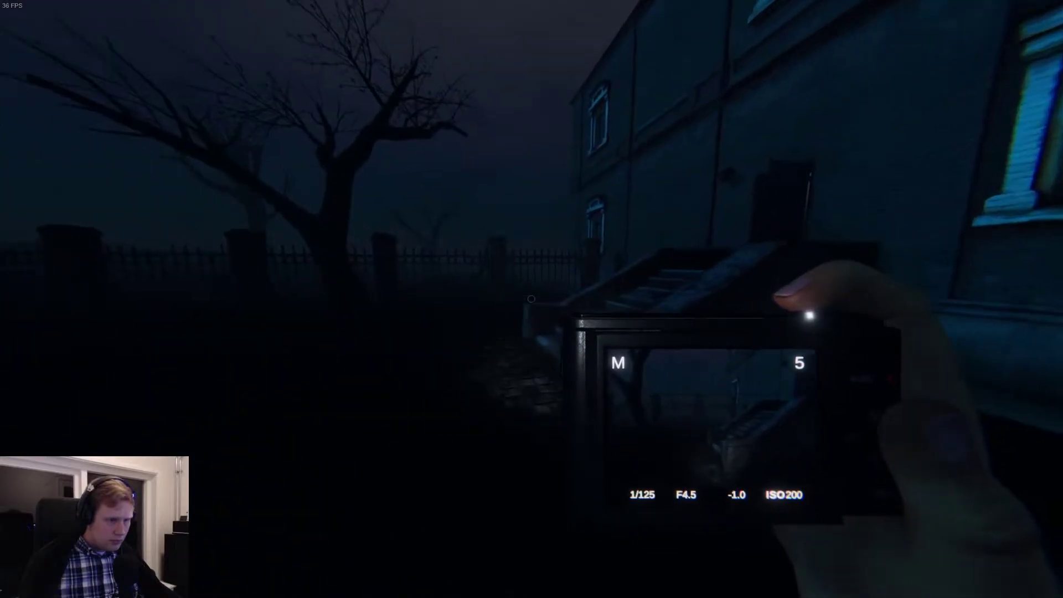
pyautogui.press('w')
pyautogui.press('w')
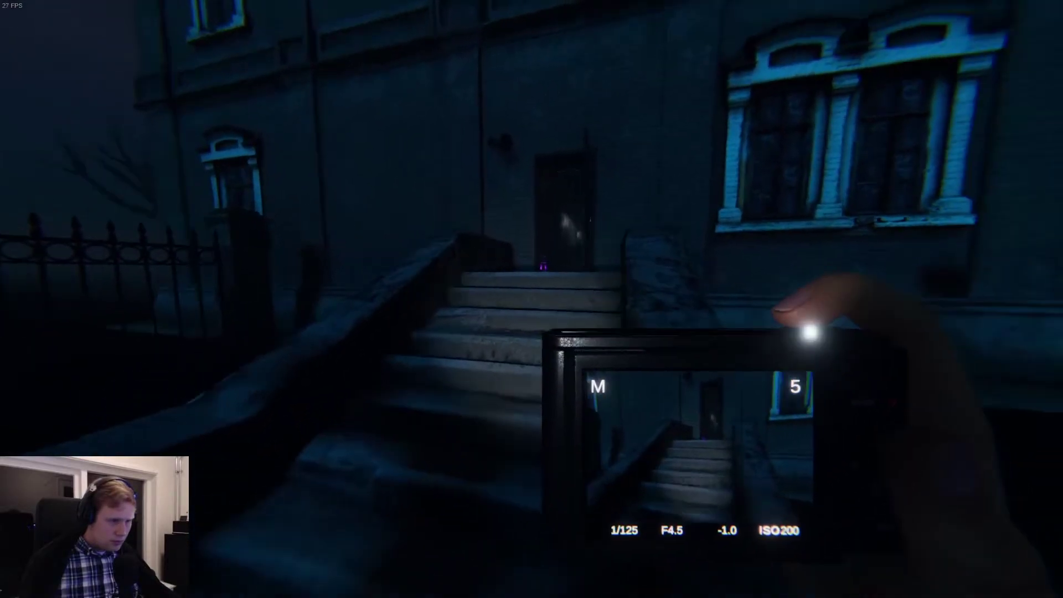
pyautogui.press('w')
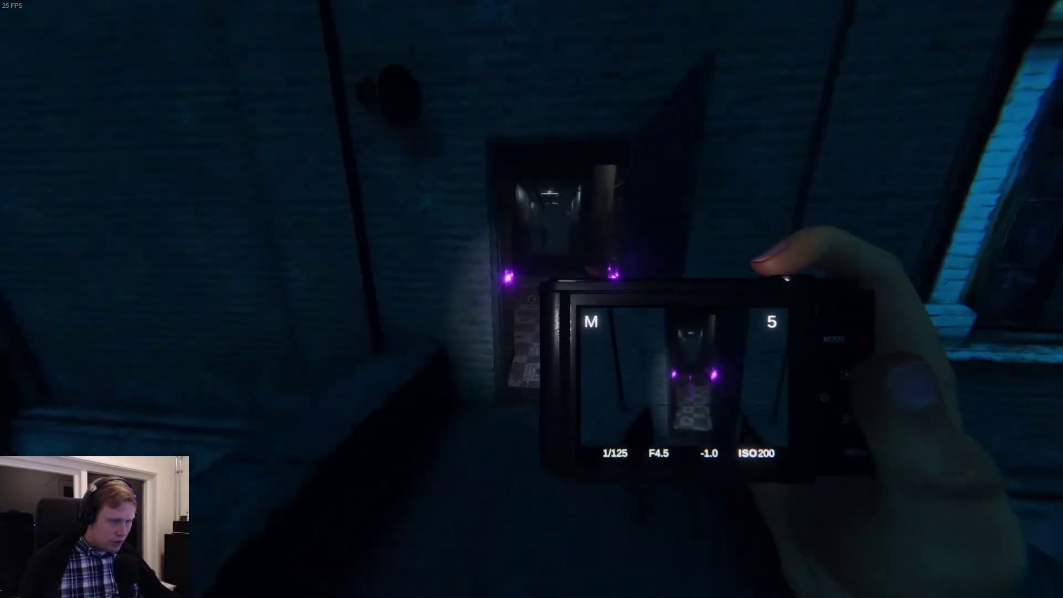
pyautogui.press('w')
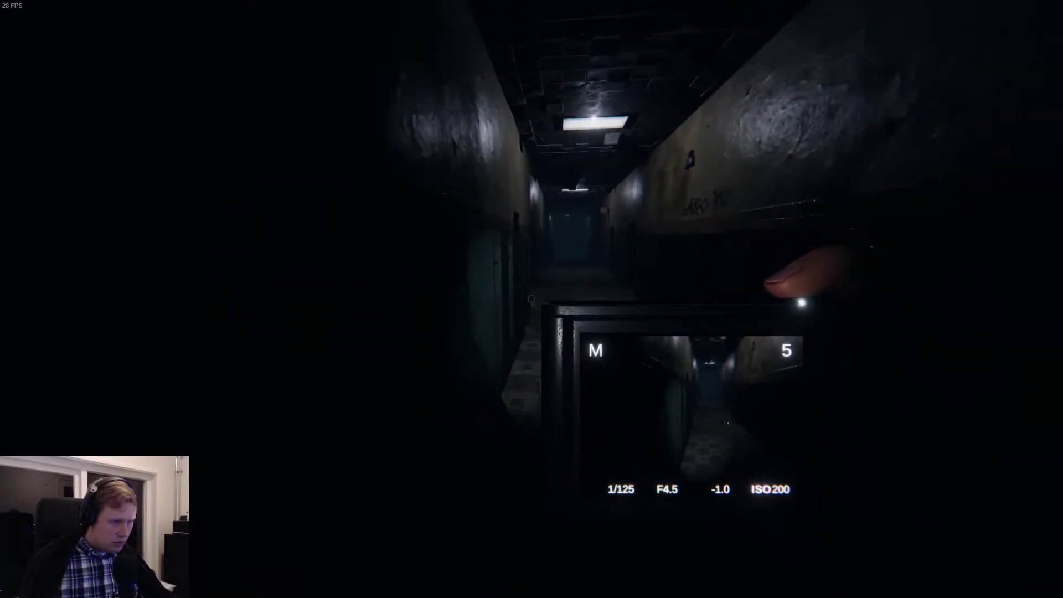
# Step: Walk the school hallways to the green-lit classroom, checking the journal along the way
pyautogui.press('j')
pyautogui.press('j')
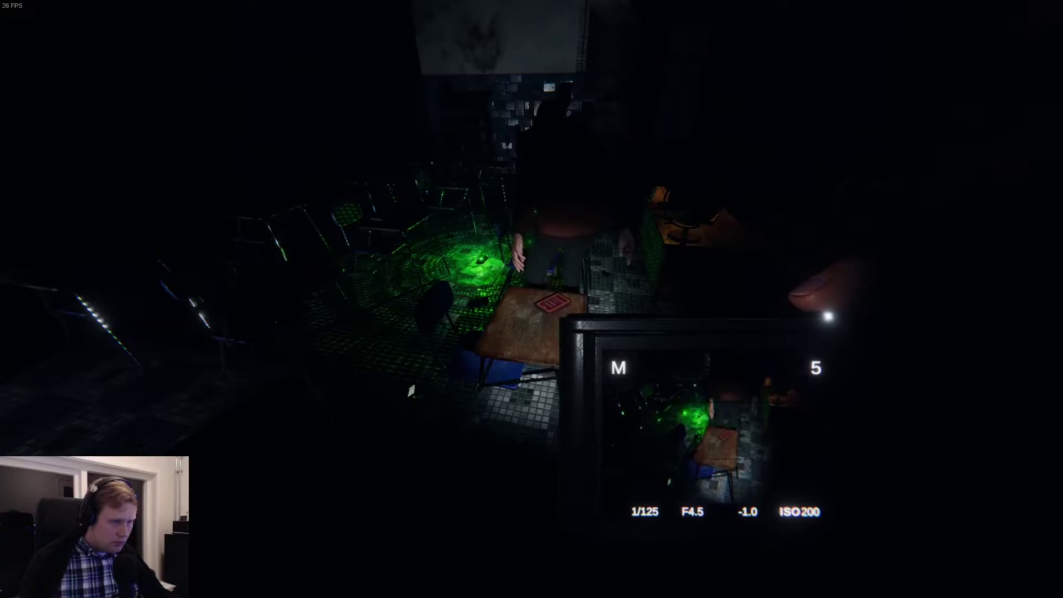
pyautogui.press('j')
pyautogui.press('j')
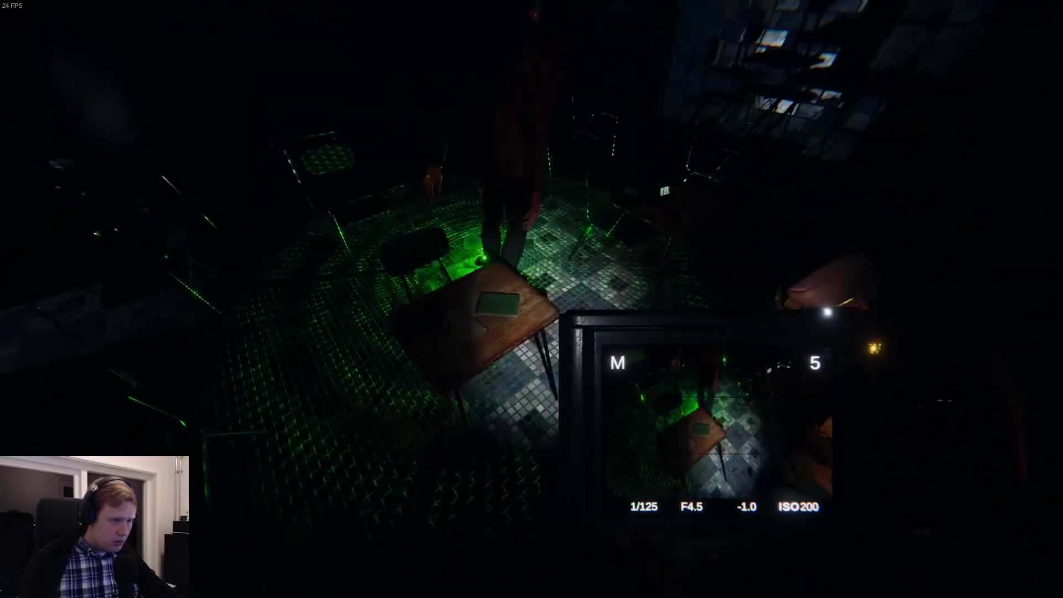
pyautogui.press('j')
pyautogui.press('j')
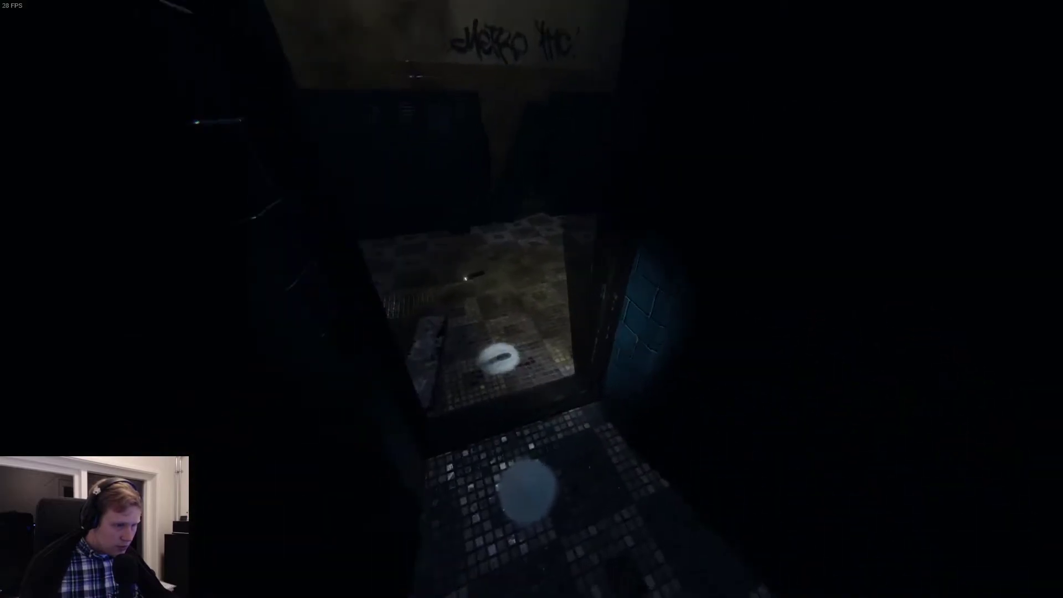
# Step: Check the journal's photos, then walk down the corridor and pick up the flashlight
pyautogui.press('j')
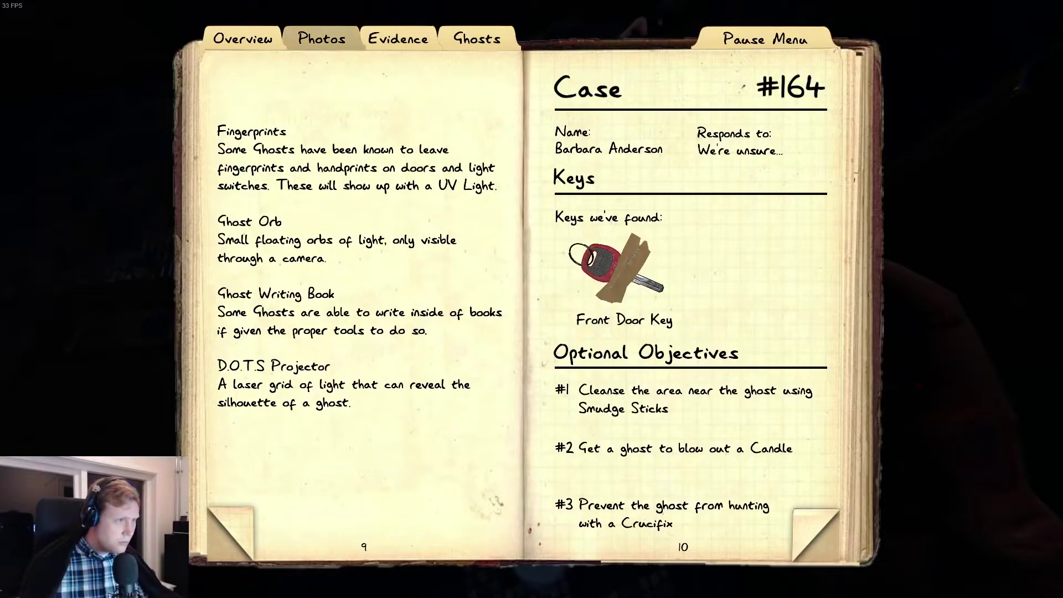
pyautogui.click(322, 38)
pyautogui.press('j')
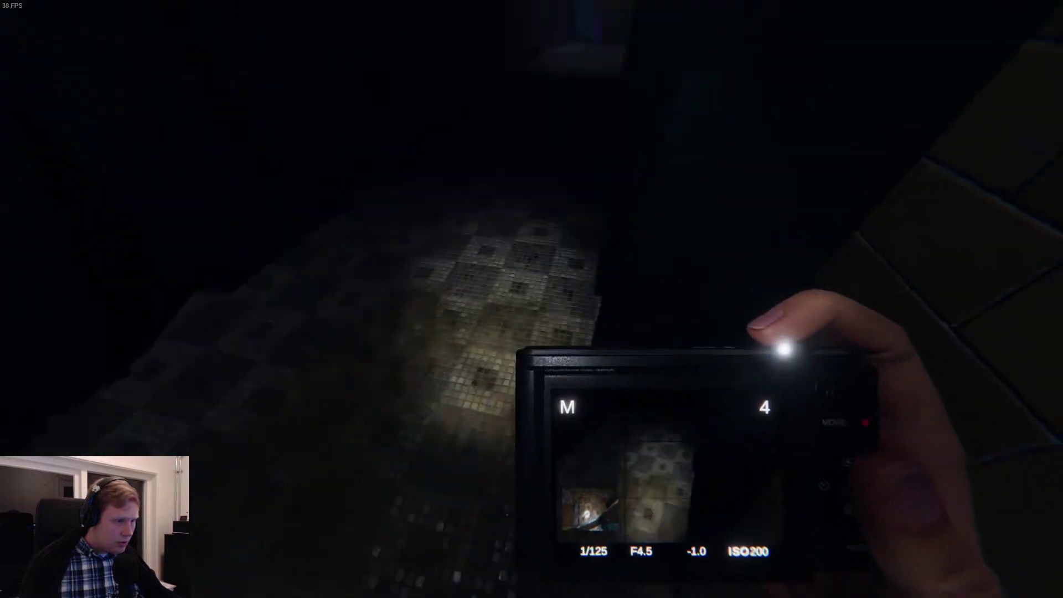
pyautogui.press('2')
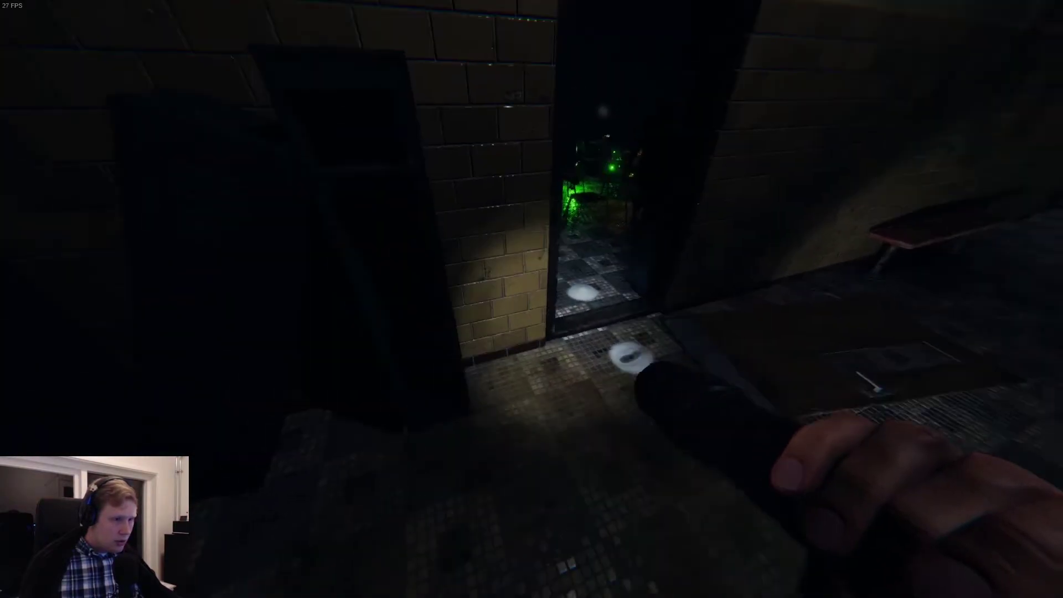
pyautogui.press('w')
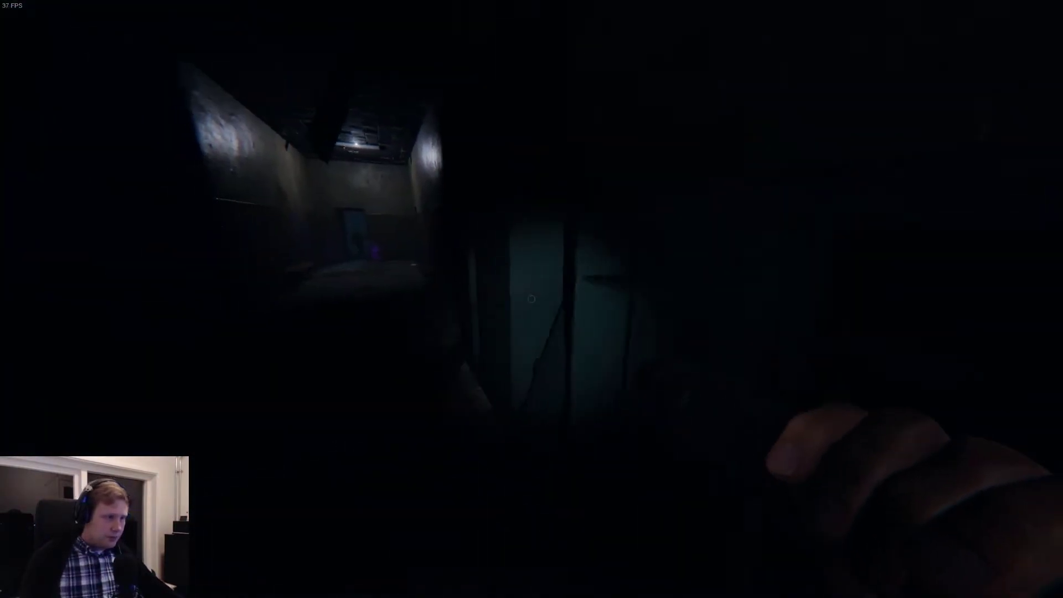
pyautogui.press('w')
pyautogui.press('w')
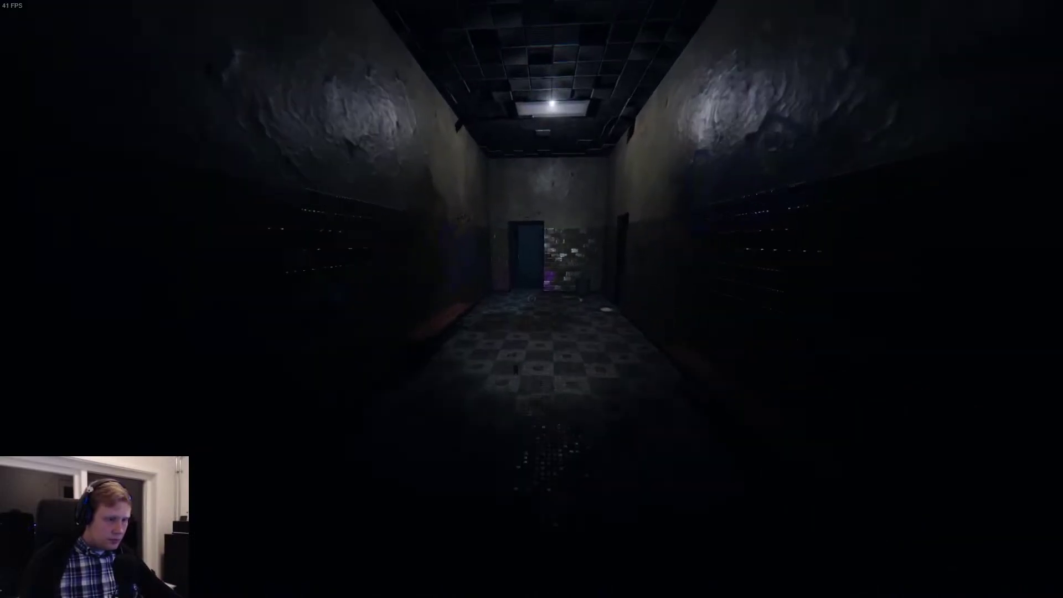
pyautogui.press('1')
pyautogui.press('1')
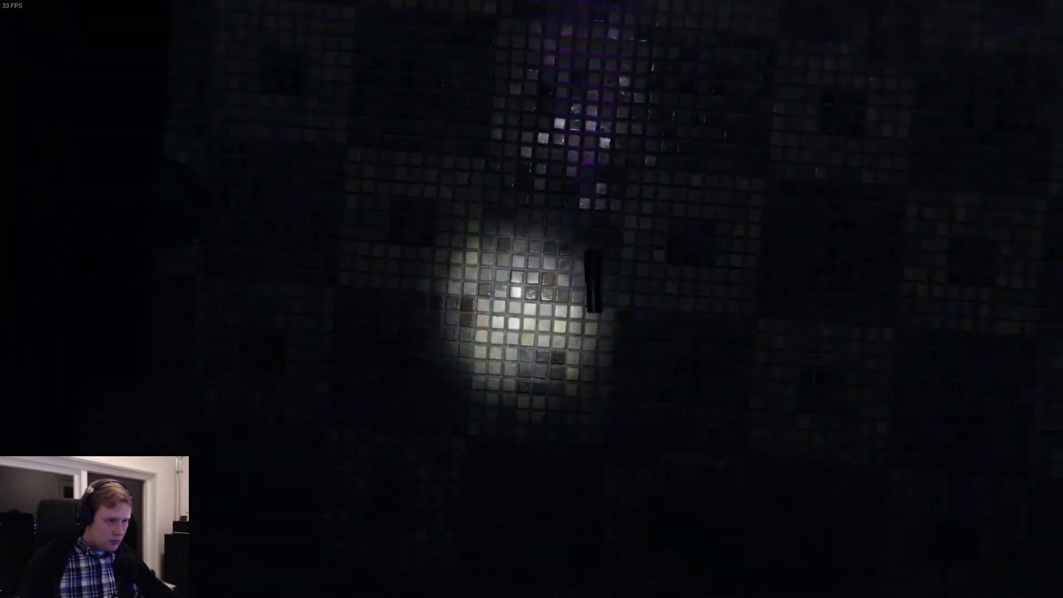
pyautogui.press('e')
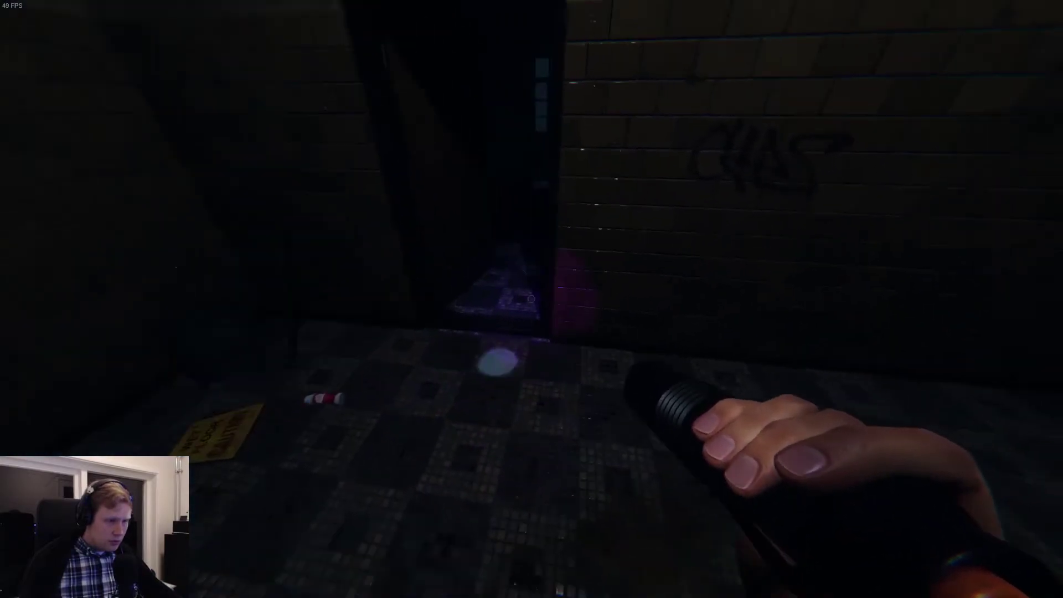
# Step: Photograph the floor evidence and ghost figure, then review the photos in the journal
pyautogui.press('w')
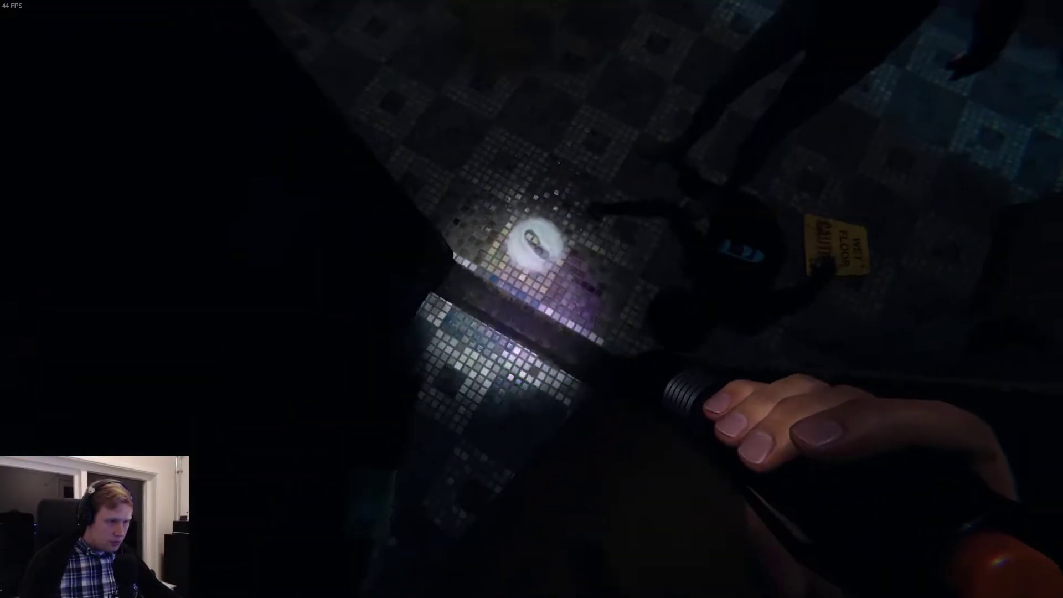
pyautogui.press('2')
pyautogui.click(531, 299)
pyautogui.press('1')
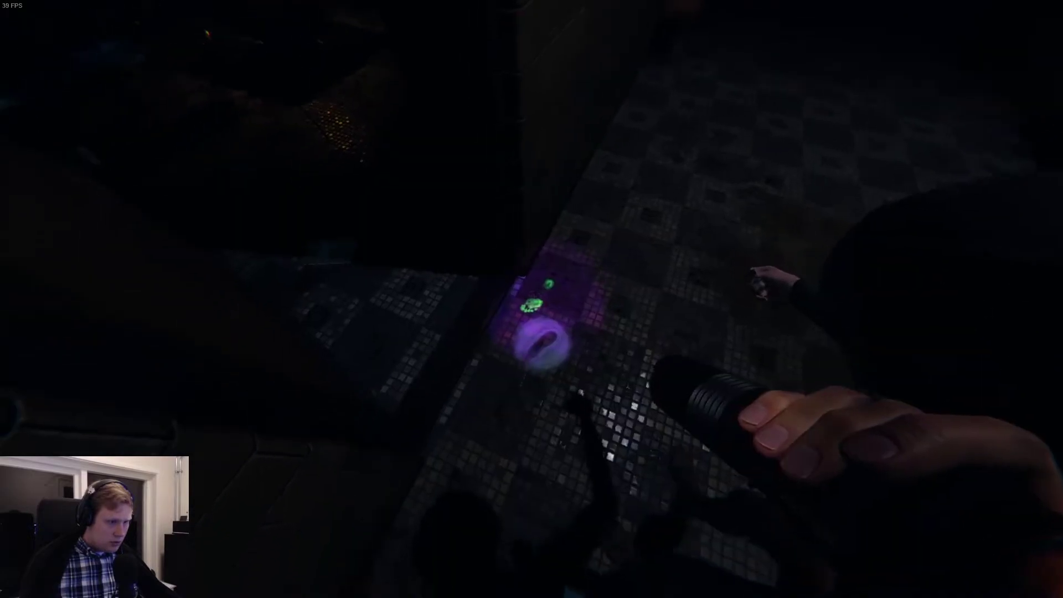
pyautogui.press('2')
pyautogui.click(532, 299)
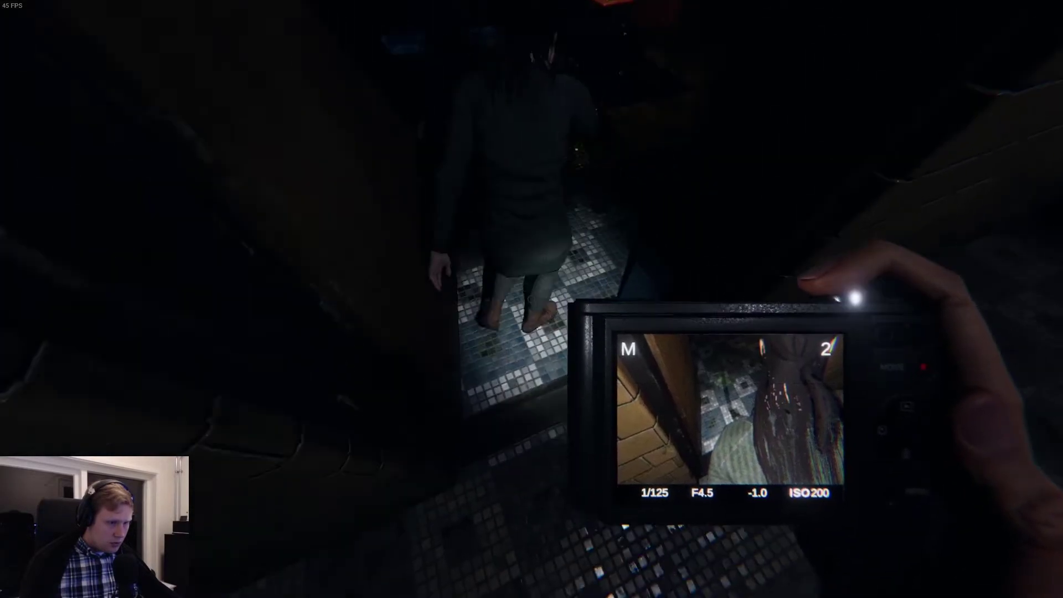
pyautogui.press('1')
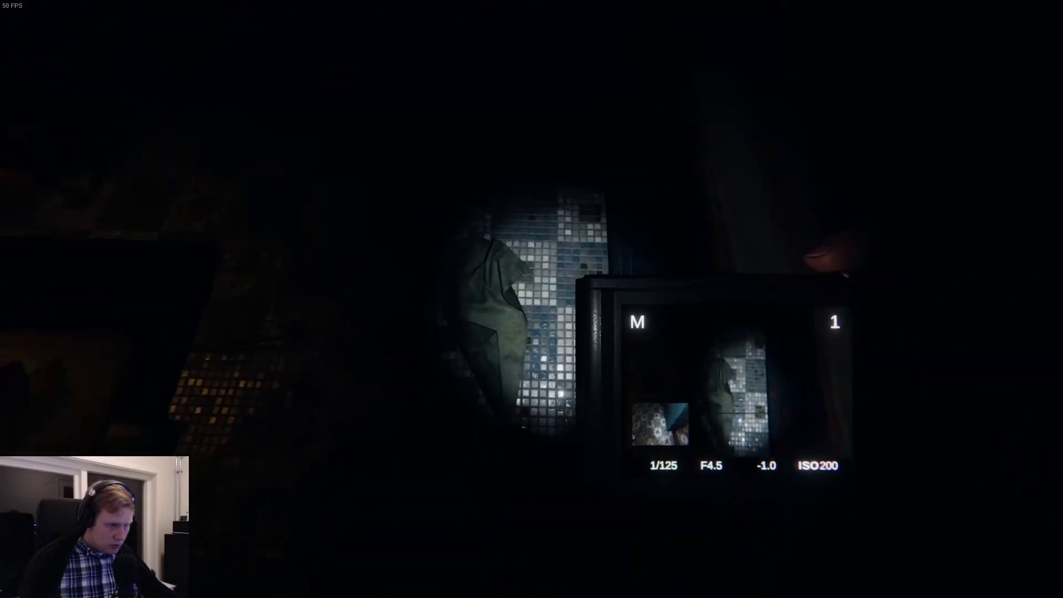
pyautogui.press('j')
pyautogui.click(815, 535)
pyautogui.press('j')
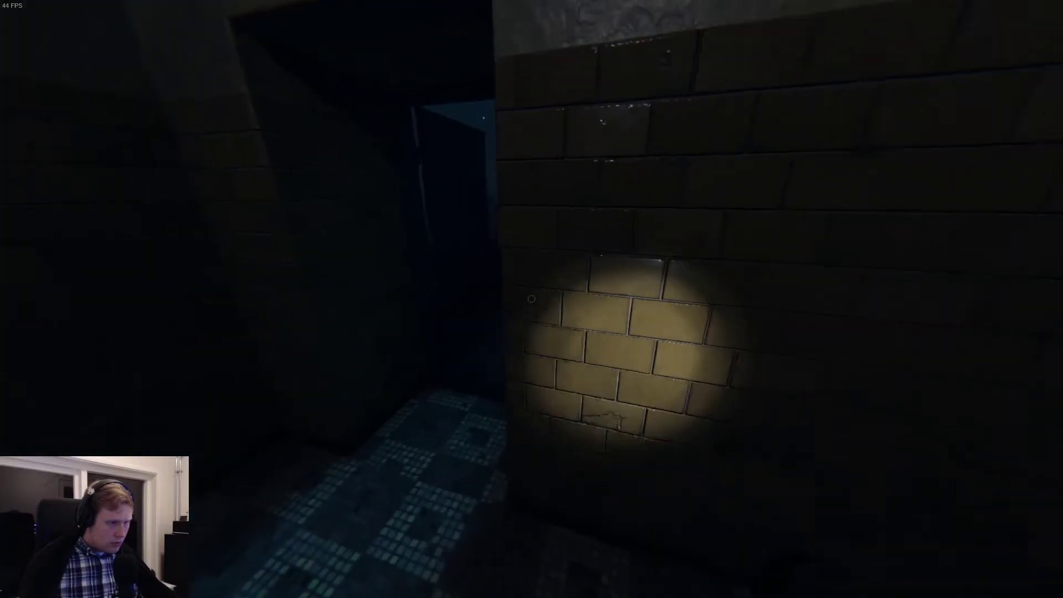
# Step: Walk past the tree, house and teammate, through the gate and into the truck
pyautogui.rightClick(531, 299)
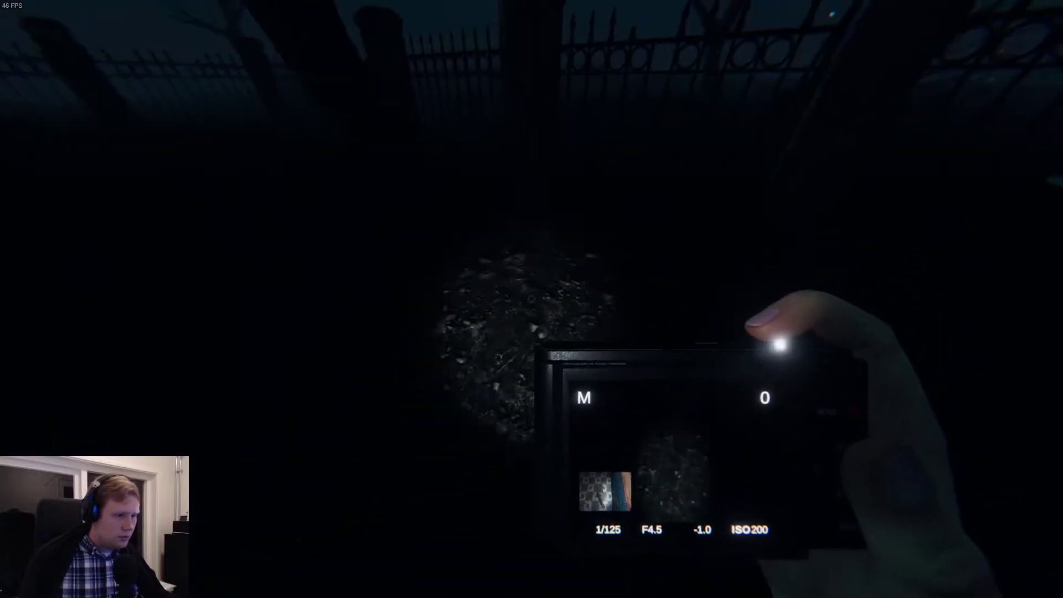
pyautogui.rightClick(531, 299)
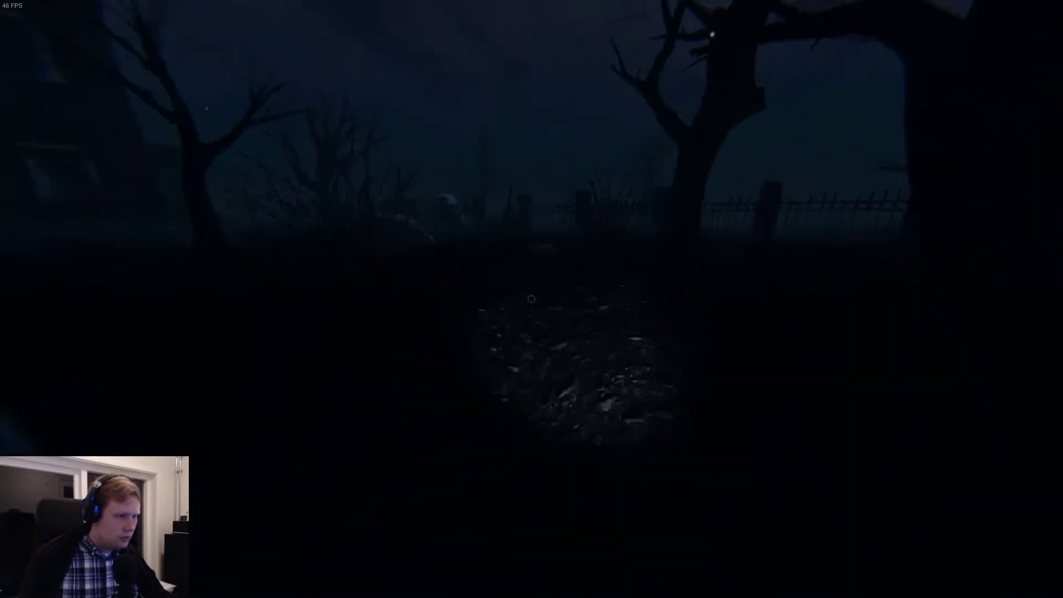
pyautogui.press('w')
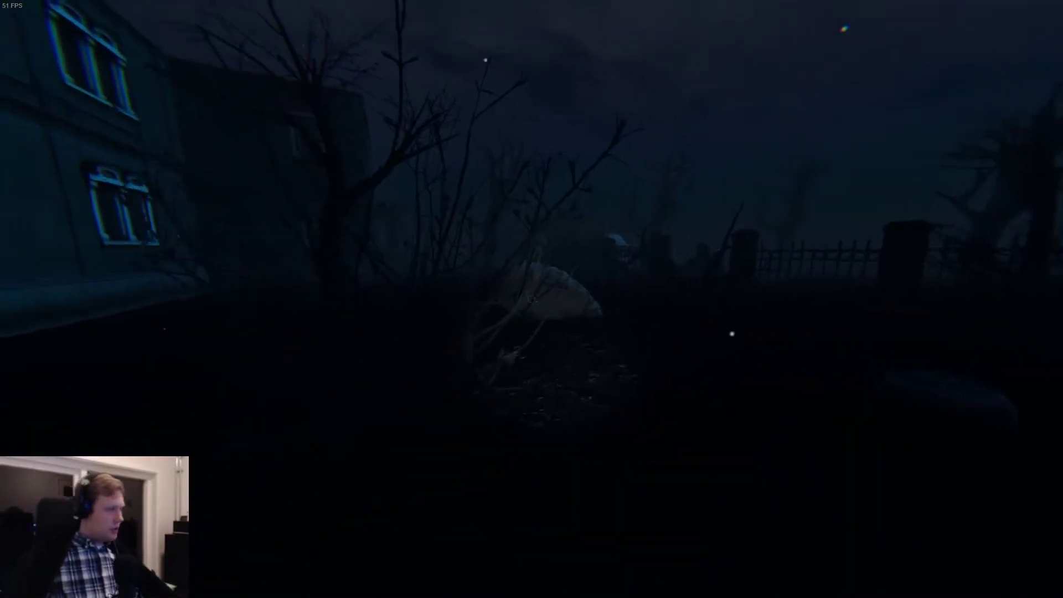
pyautogui.press('w')
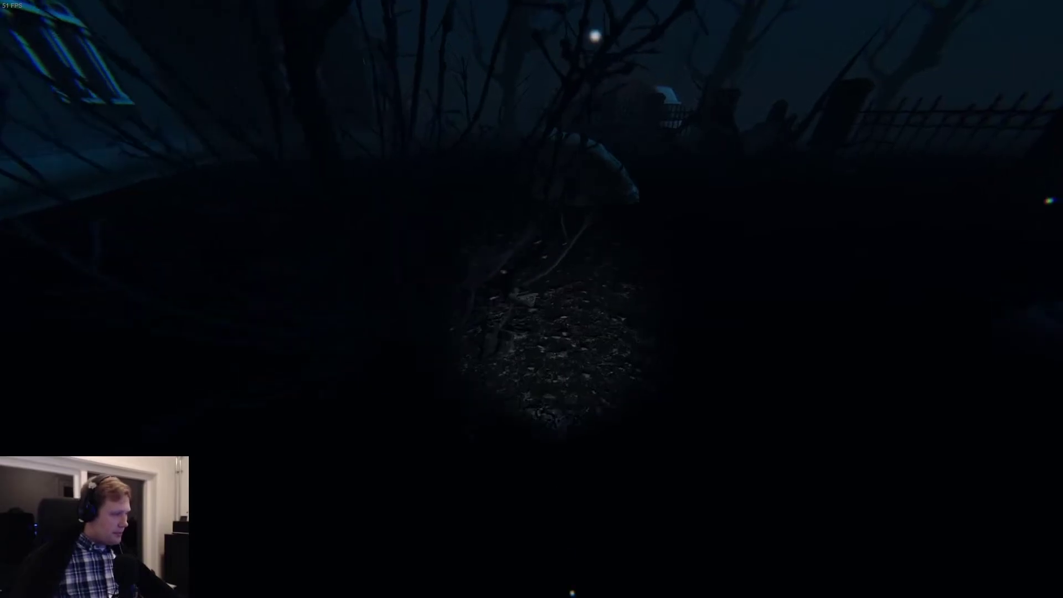
pyautogui.press('w')
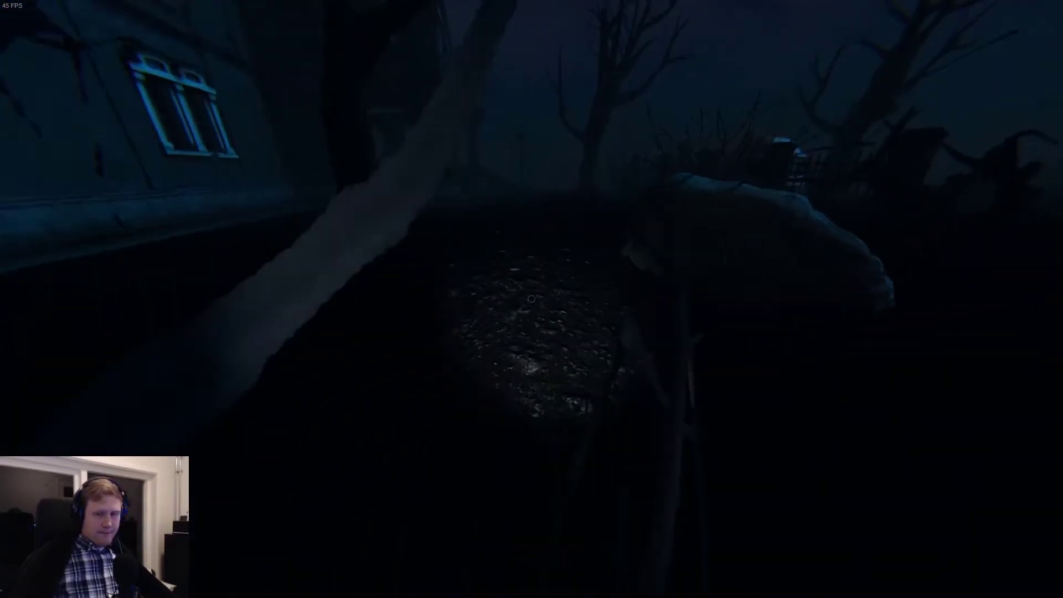
pyautogui.press('w')
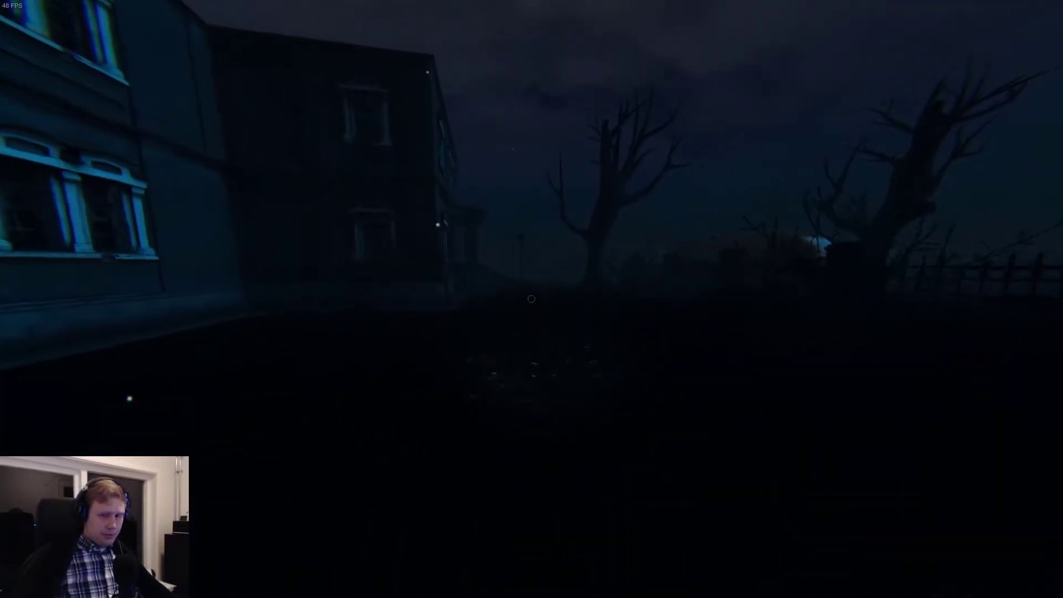
pyautogui.press('w')
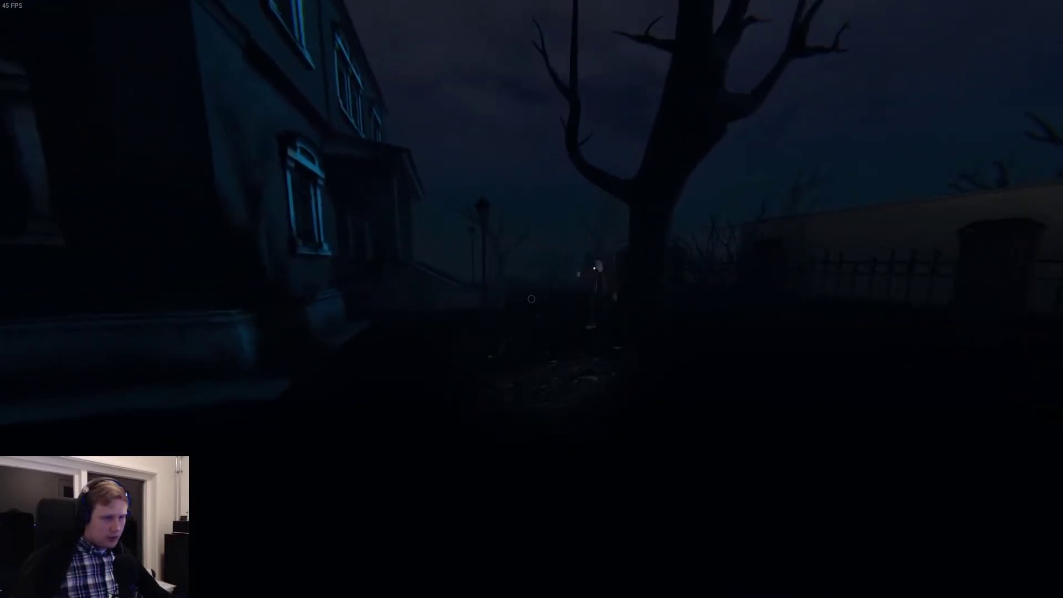
pyautogui.press('w')
pyautogui.press('w')
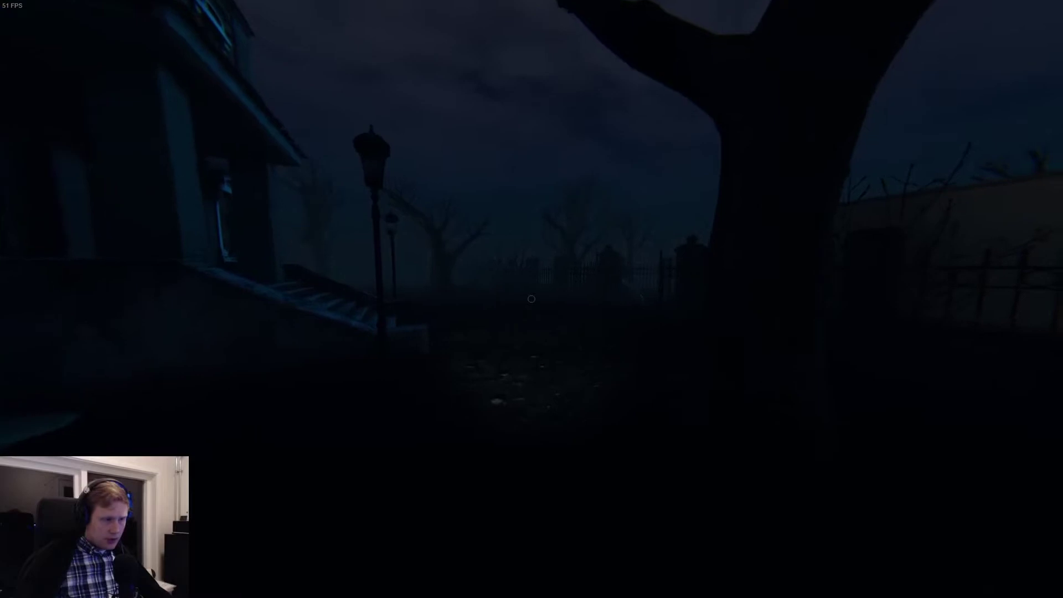
pyautogui.press('w')
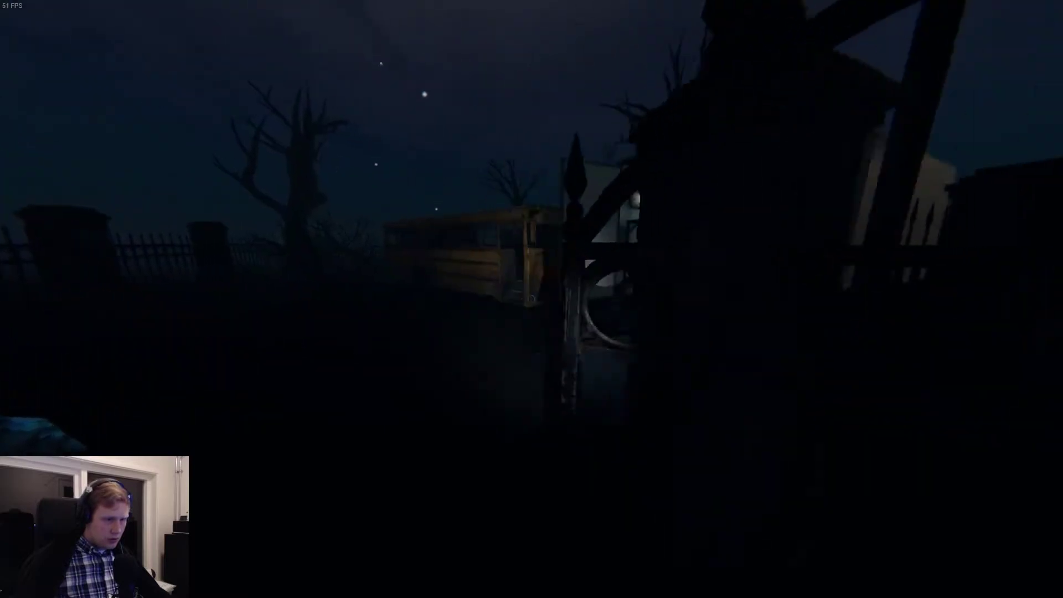
pyautogui.press('w')
pyautogui.press('w')
pyautogui.press('w')
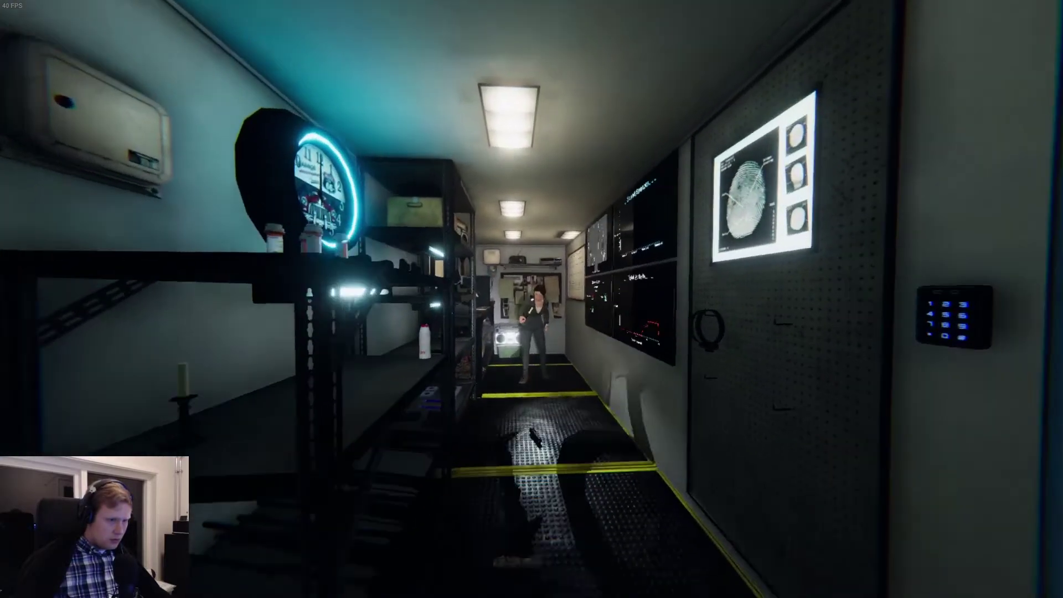
# Step: Check the Case #164 overview in the journal and walk further into the truck
pyautogui.press('j')
pyautogui.click(242, 39)
pyautogui.press('j')
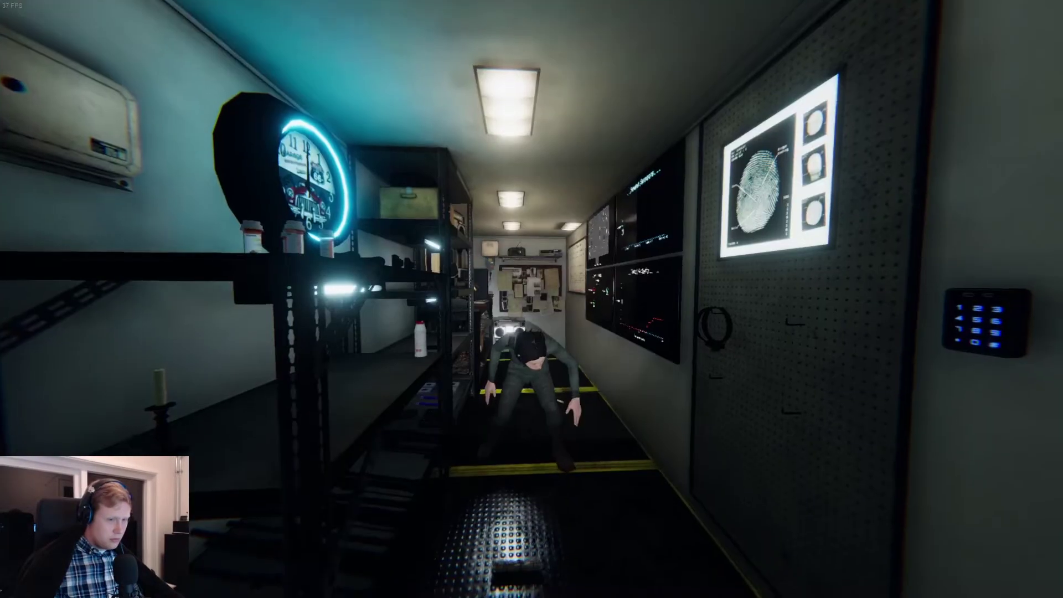
pyautogui.press('w')
pyautogui.press('w')
pyautogui.press('w')
pyautogui.press('w')
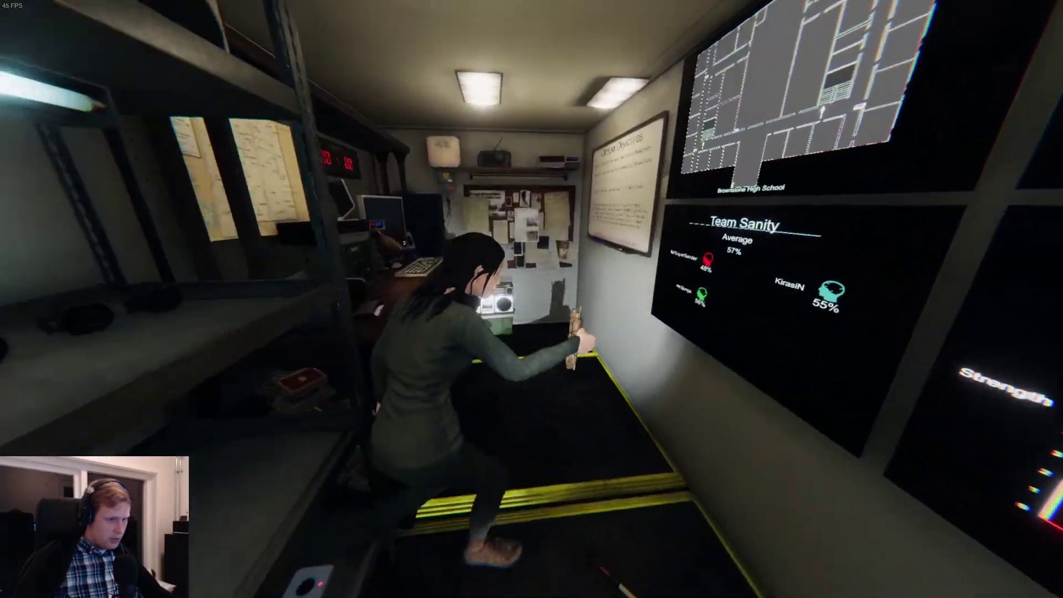
# Step: Inspect the objectives whiteboard and monitors, then head to the truck door
pyautogui.press('w')
pyautogui.press('w')
pyautogui.press('w')
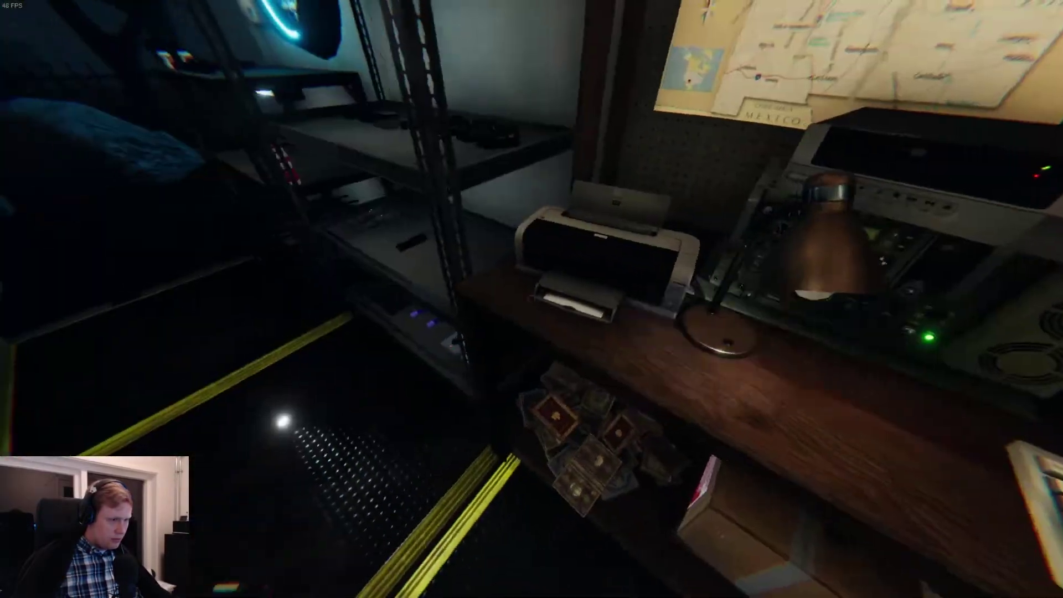
pyautogui.press('w')
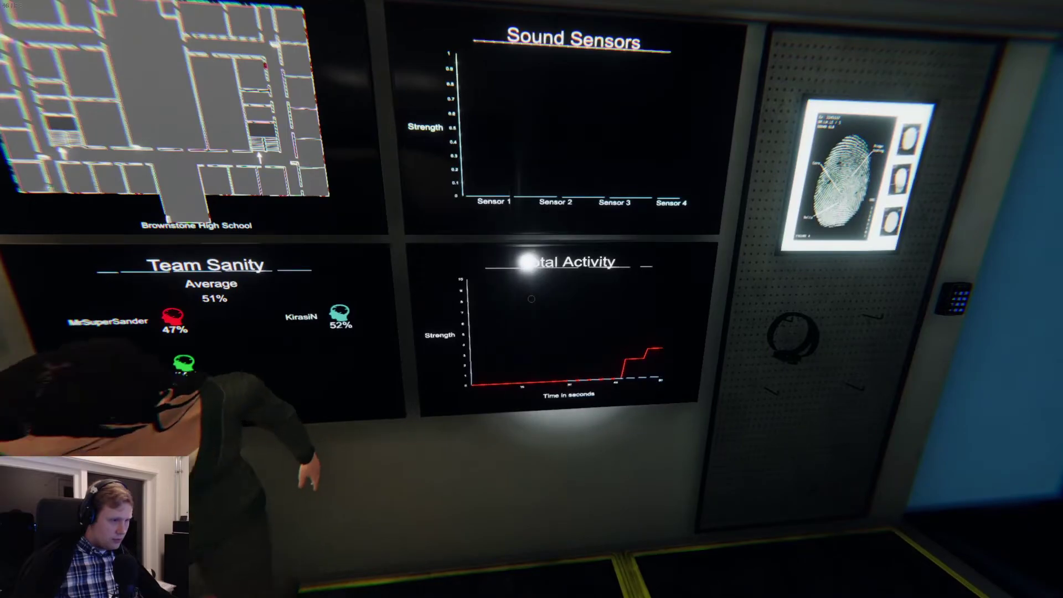
pyautogui.press('w')
pyautogui.press('w')
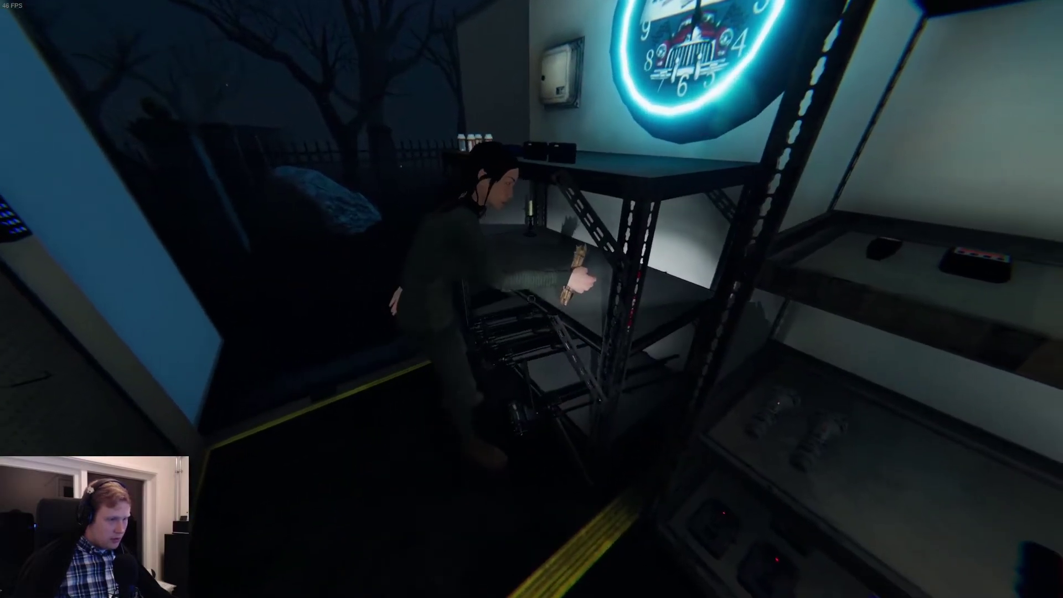
pyautogui.press('w')
pyautogui.press('w')
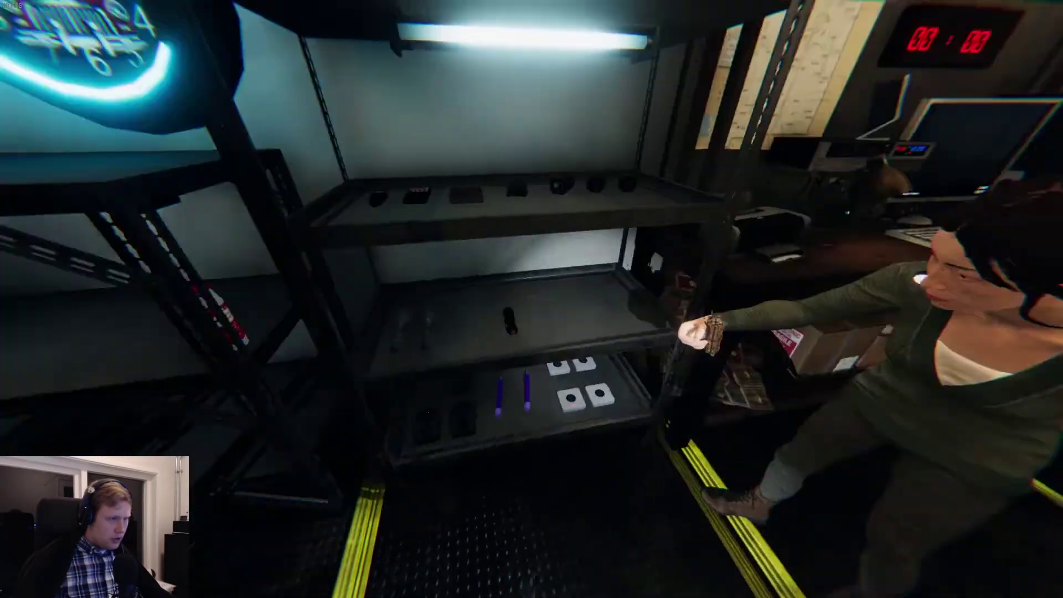
pyautogui.press('w')
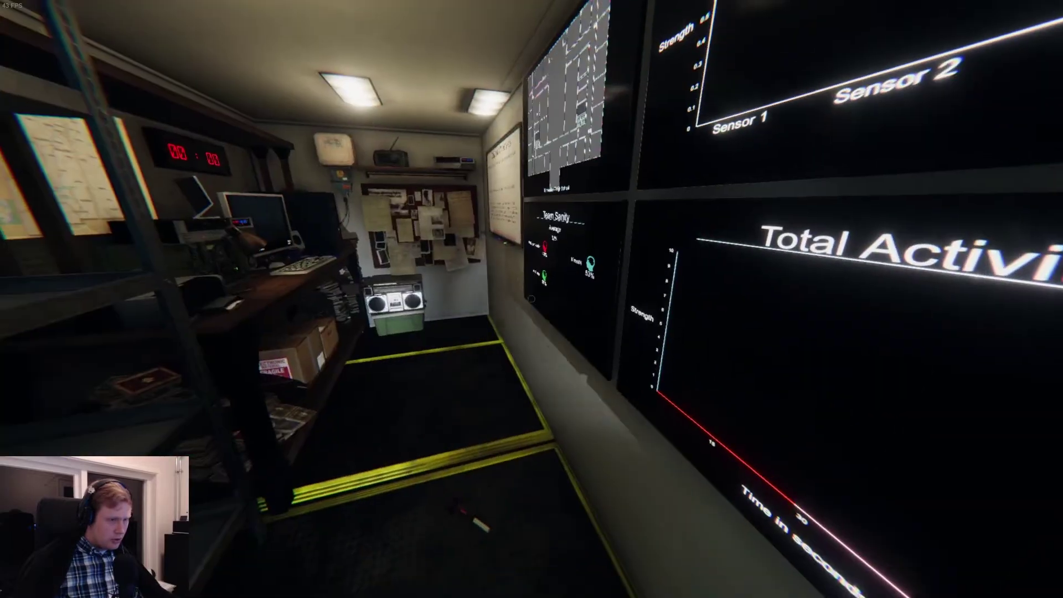
pyautogui.press('w')
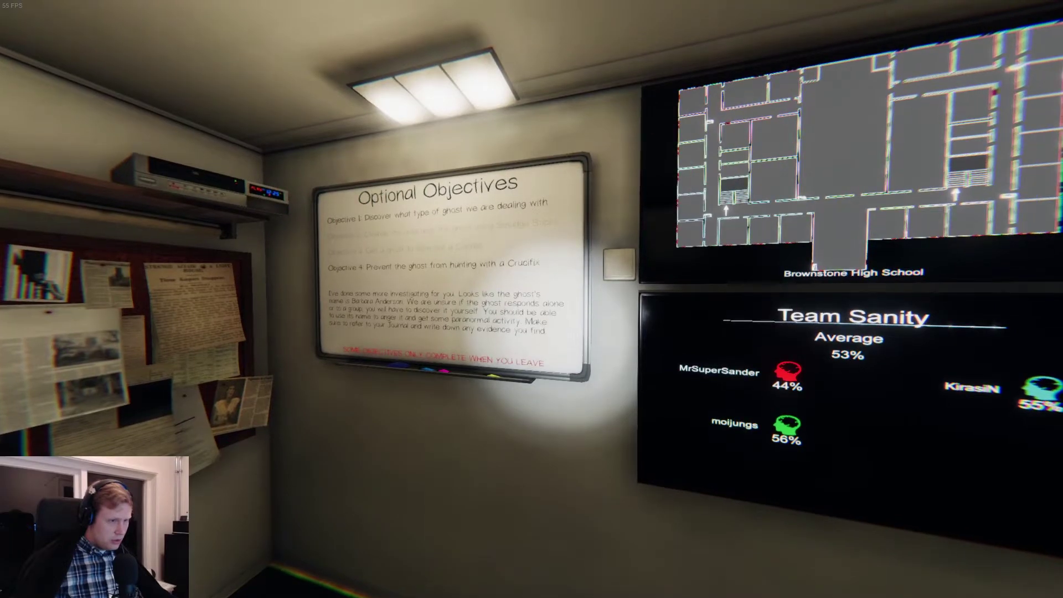
pyautogui.press('w')
pyautogui.press('w')
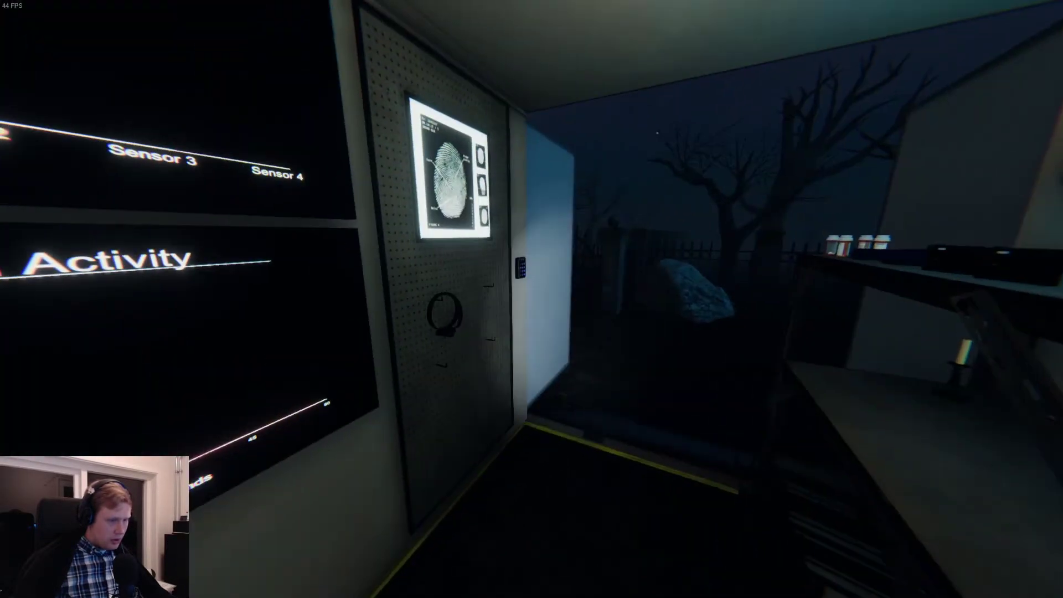
pyautogui.press('w')
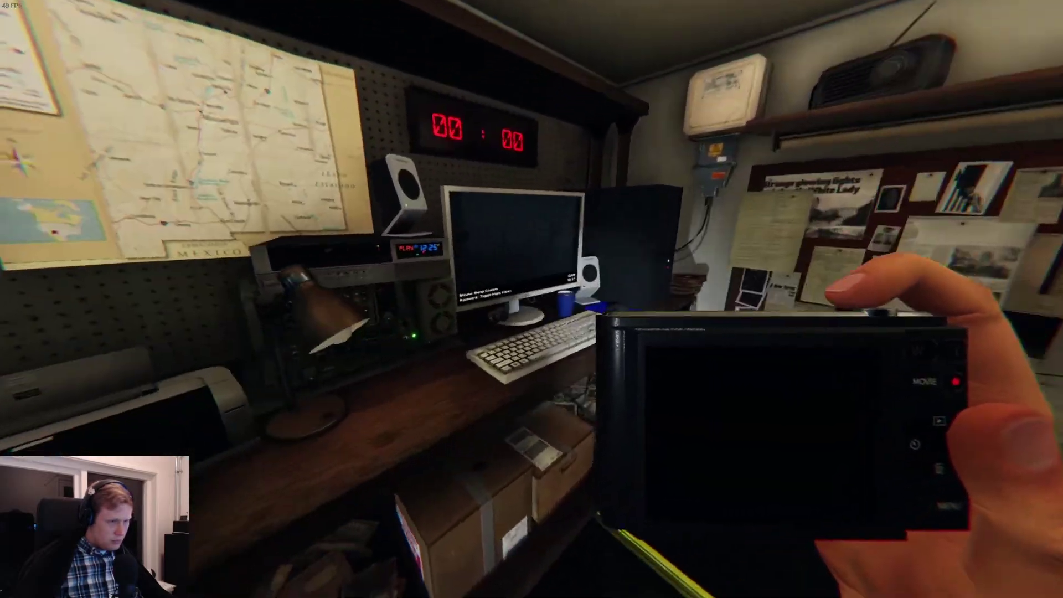
# Step: Close the journal and cycle the held item to the salt
pyautogui.press('j')
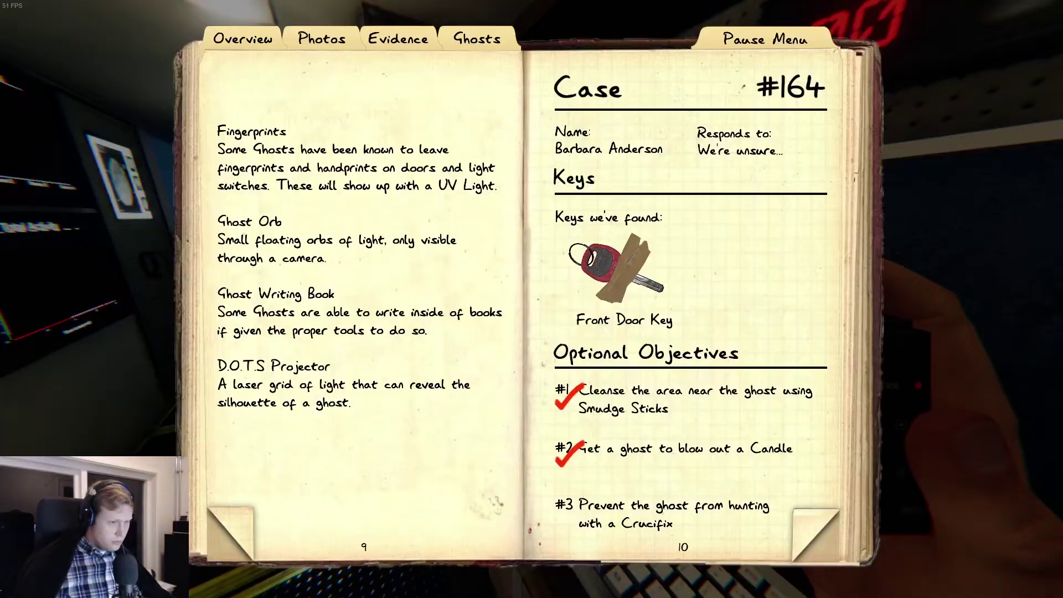
pyautogui.press('j')
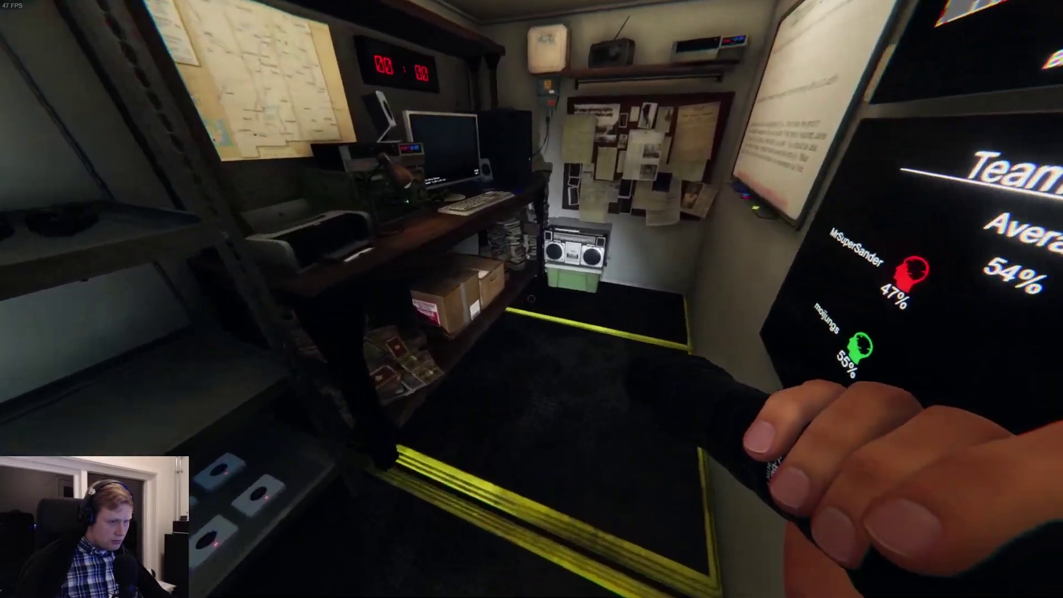
pyautogui.press('q')
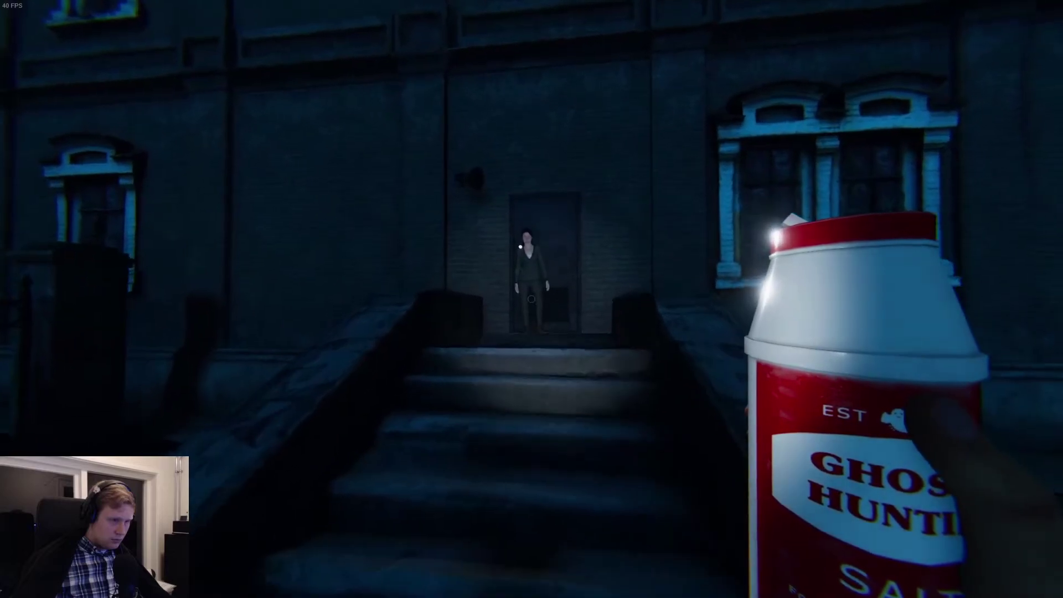
# Step: Follow the teammate up the steps, through the hallway and down into the tiled bathroom, camera raised
pyautogui.press('w')
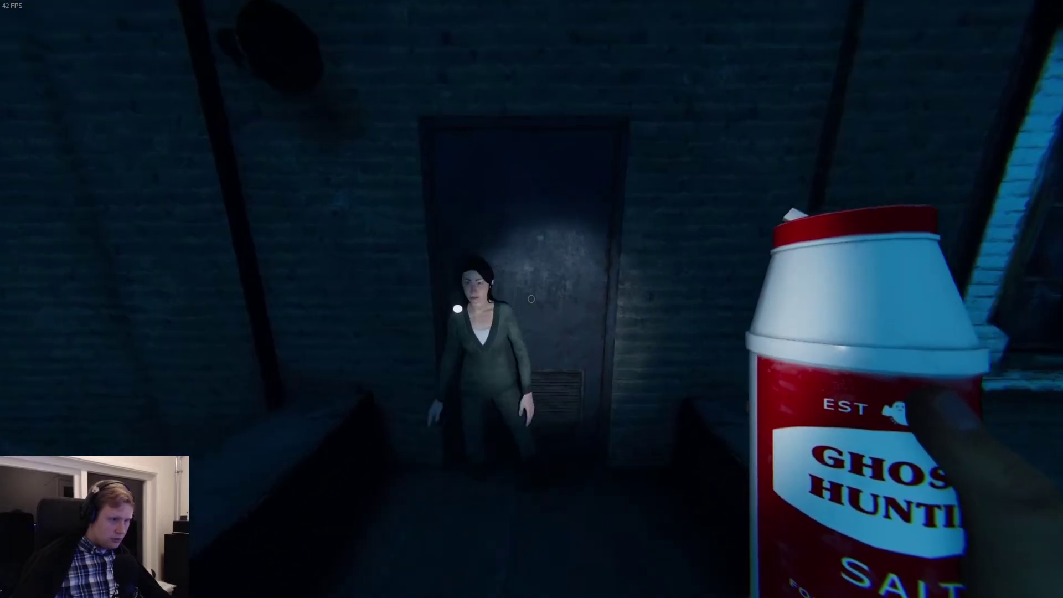
pyautogui.press('w')
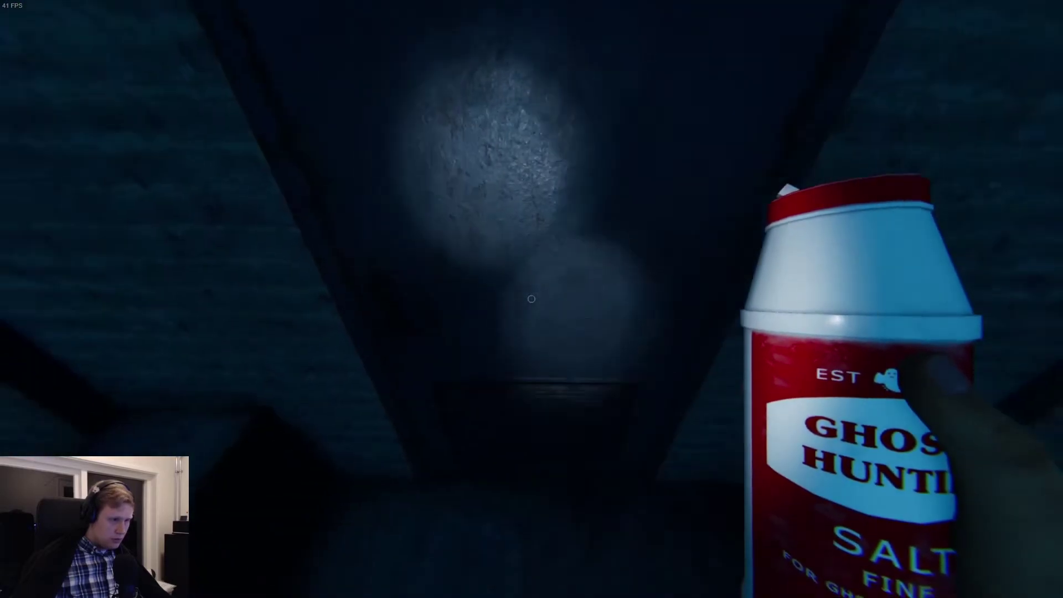
pyautogui.press('w')
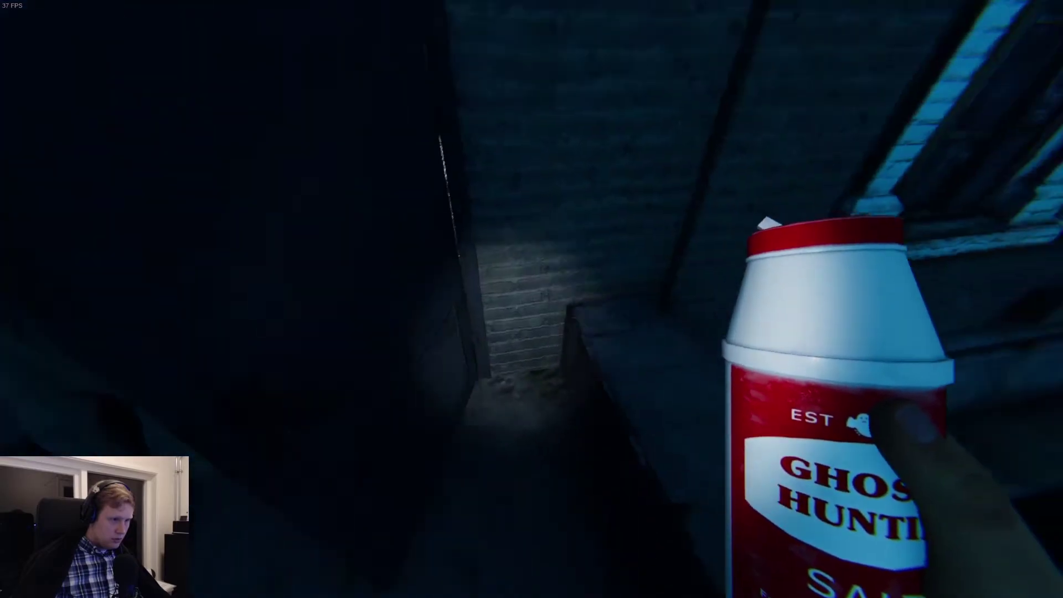
pyautogui.press('w')
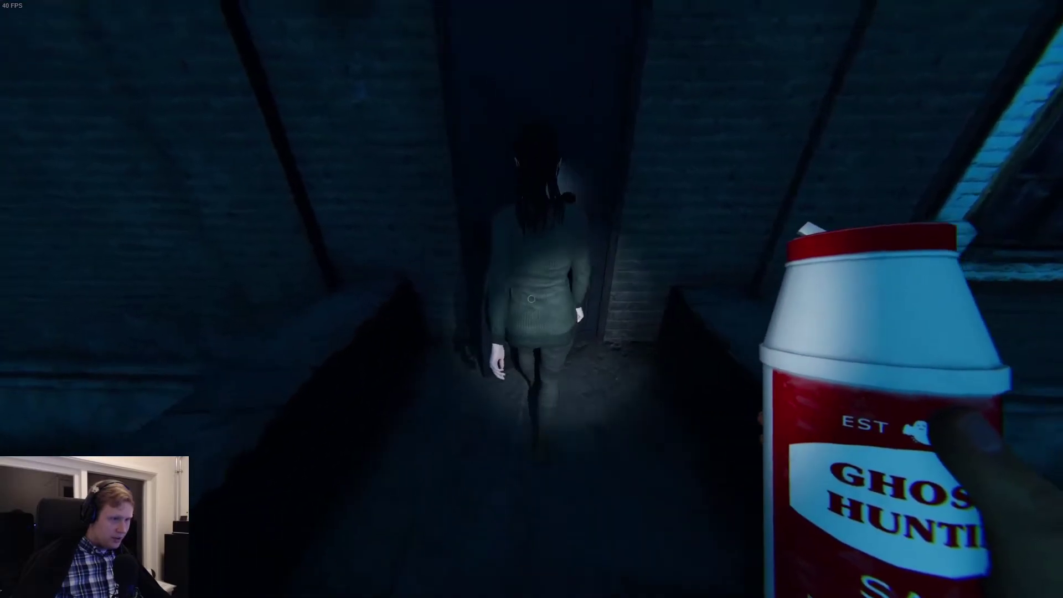
pyautogui.press('w')
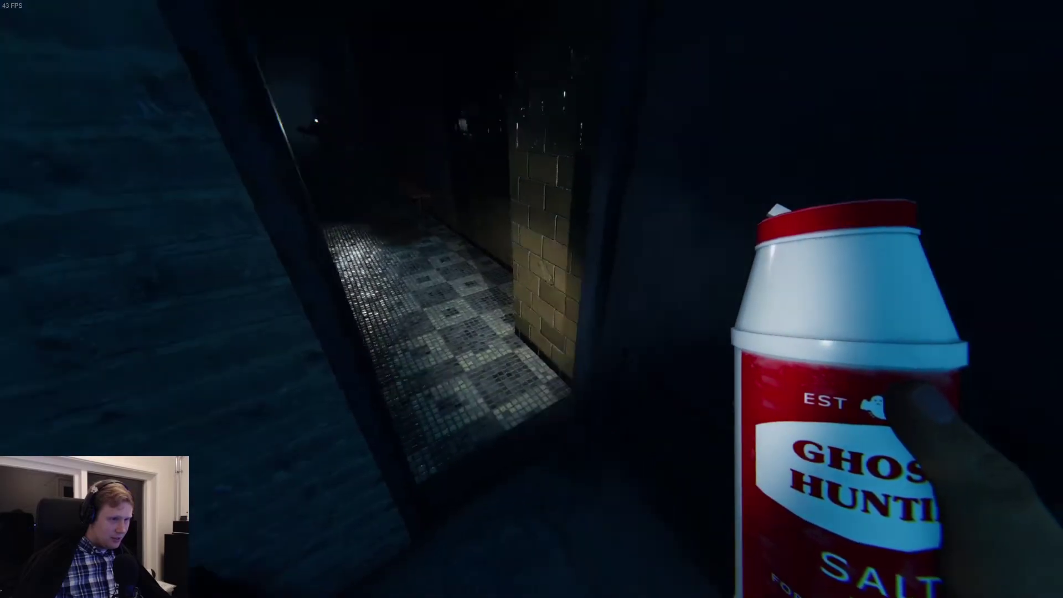
pyautogui.press('w')
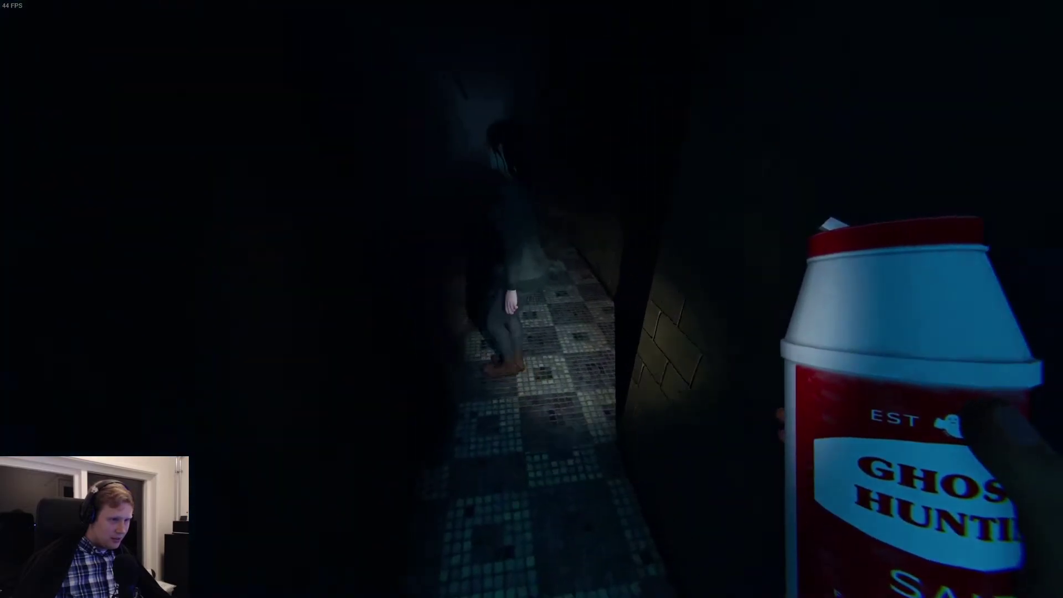
pyautogui.press('w')
pyautogui.press('w')
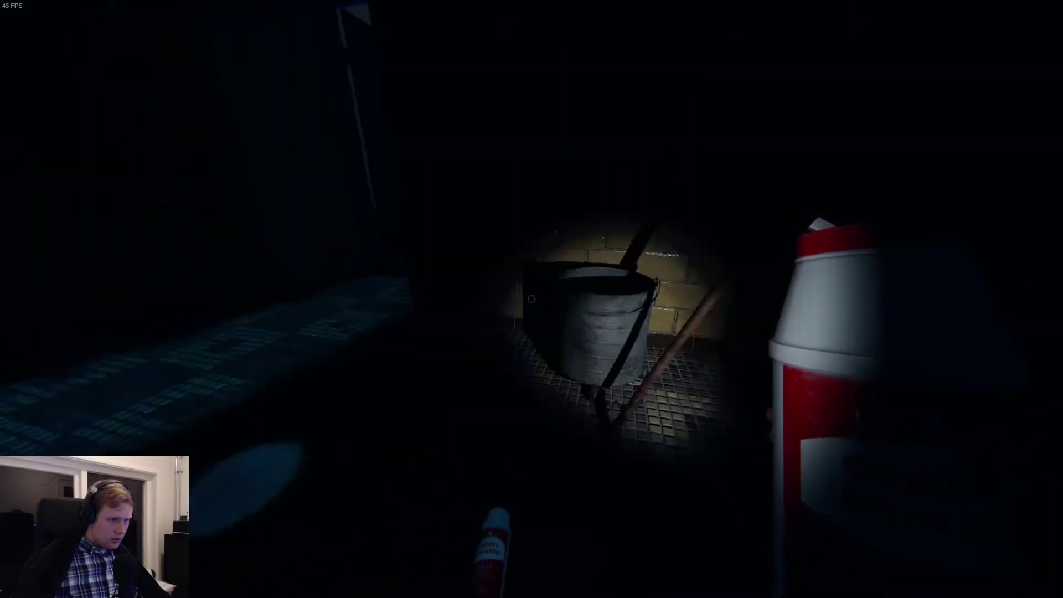
pyautogui.press('w')
pyautogui.rightClick(532, 299)
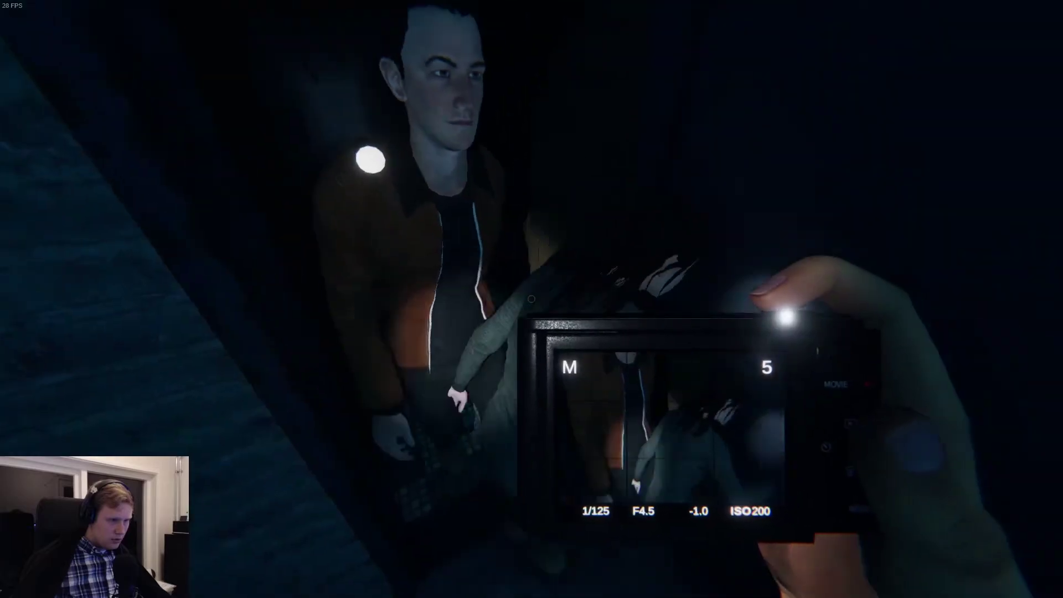
# Step: Follow the teammates down the tiled corridor, glancing at the case journal along the way
pyautogui.press('j')
pyautogui.press('j')
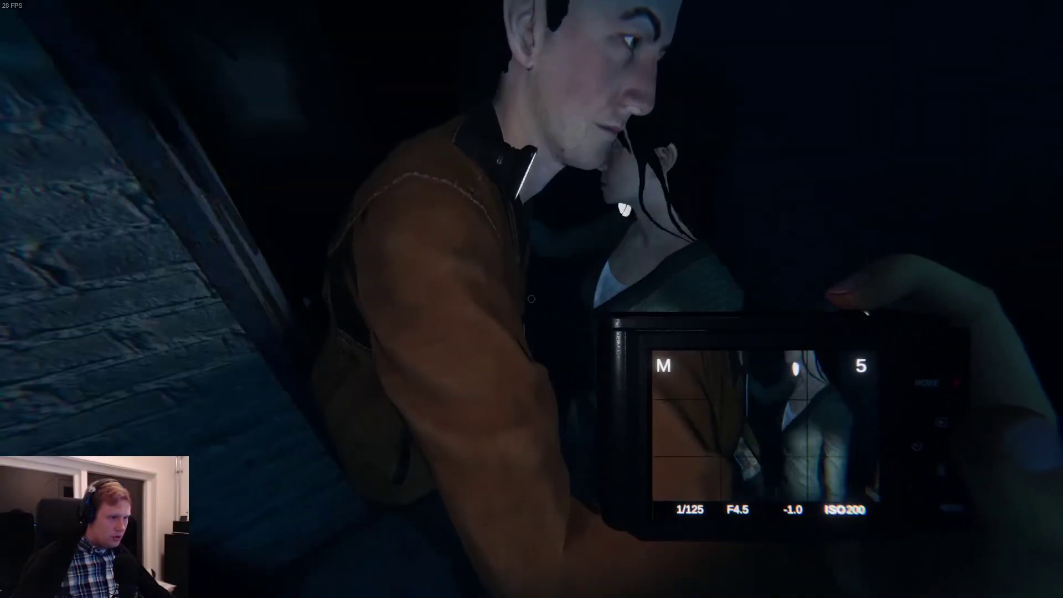
pyautogui.press('w')
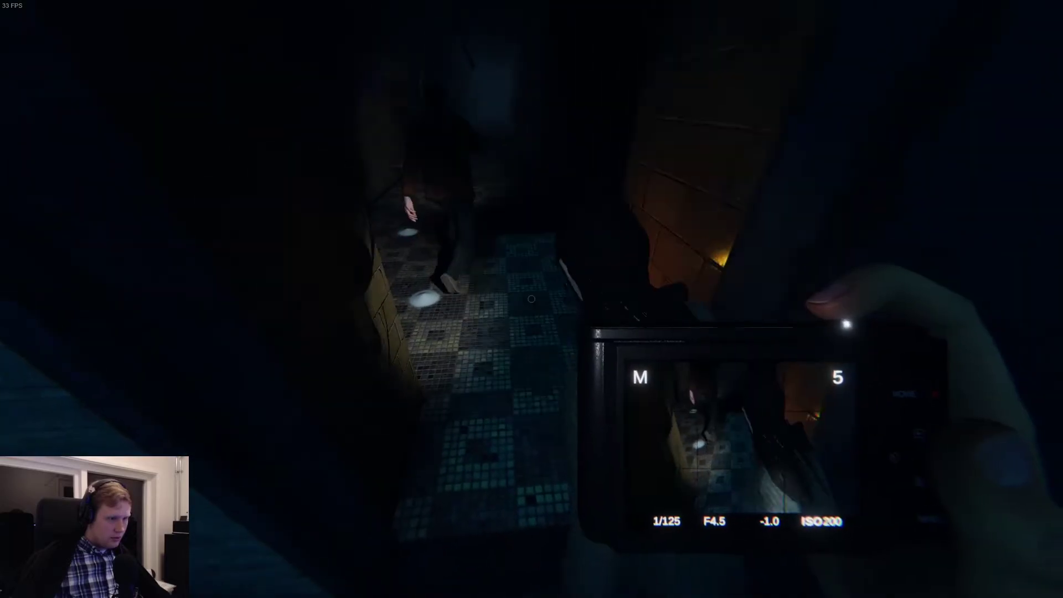
pyautogui.press('w')
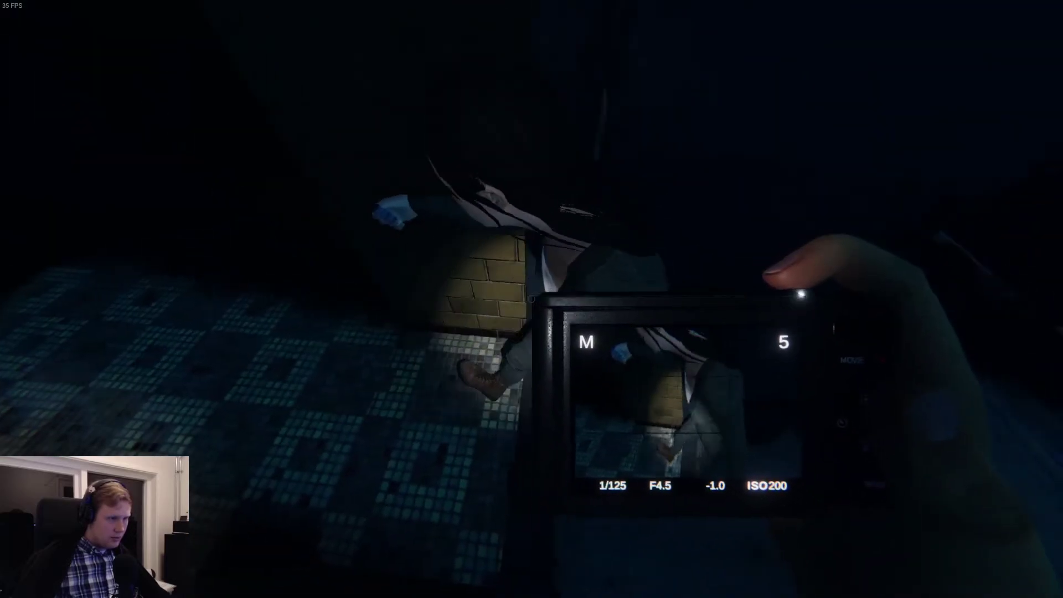
pyautogui.press('j')
pyautogui.press('j')
pyautogui.press('w')
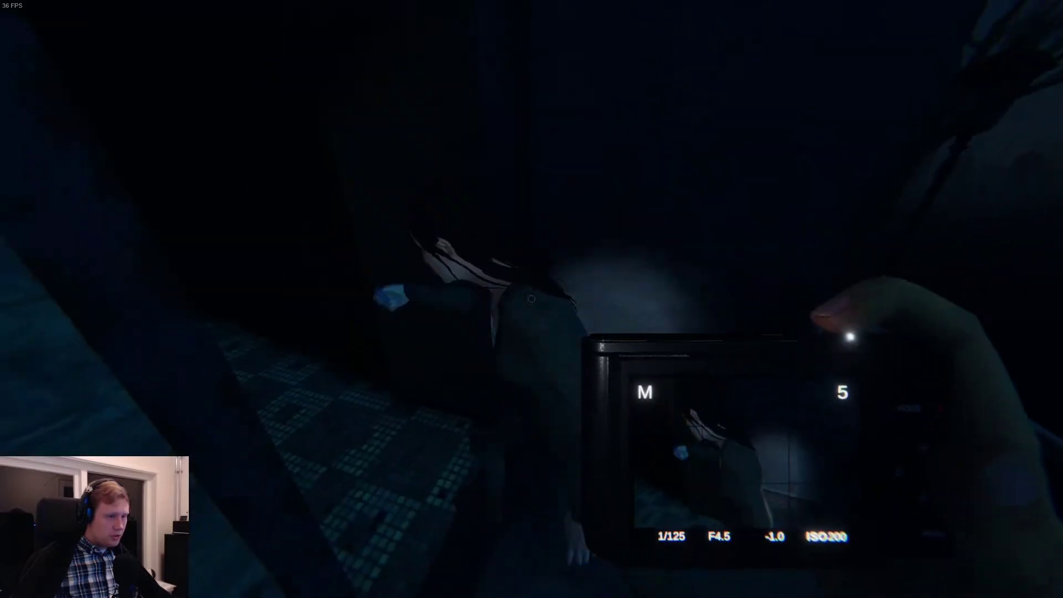
pyautogui.press('j')
pyautogui.press('j')
pyautogui.press('w')
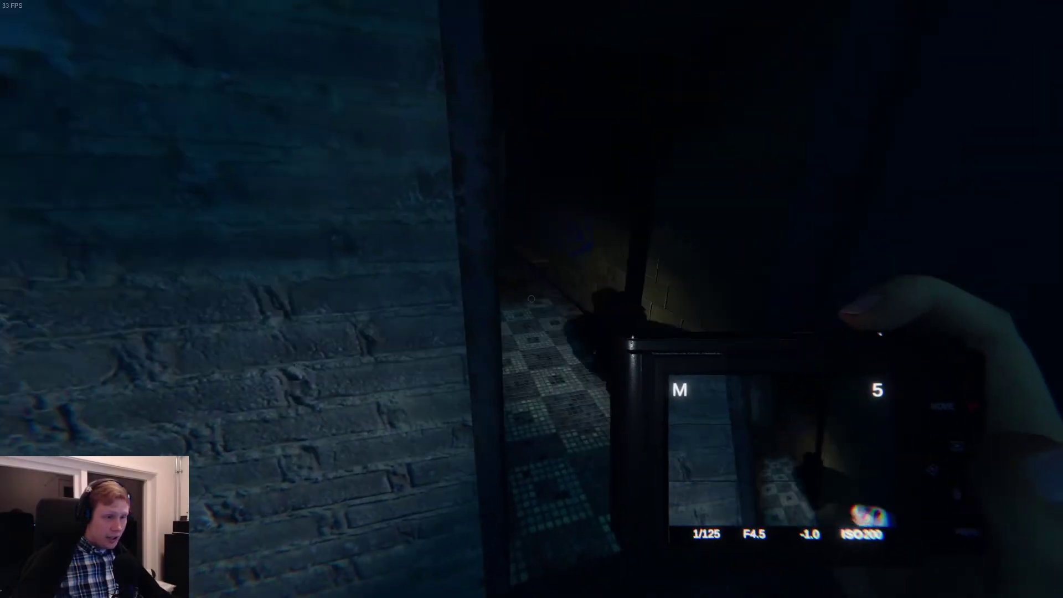
pyautogui.press('w')
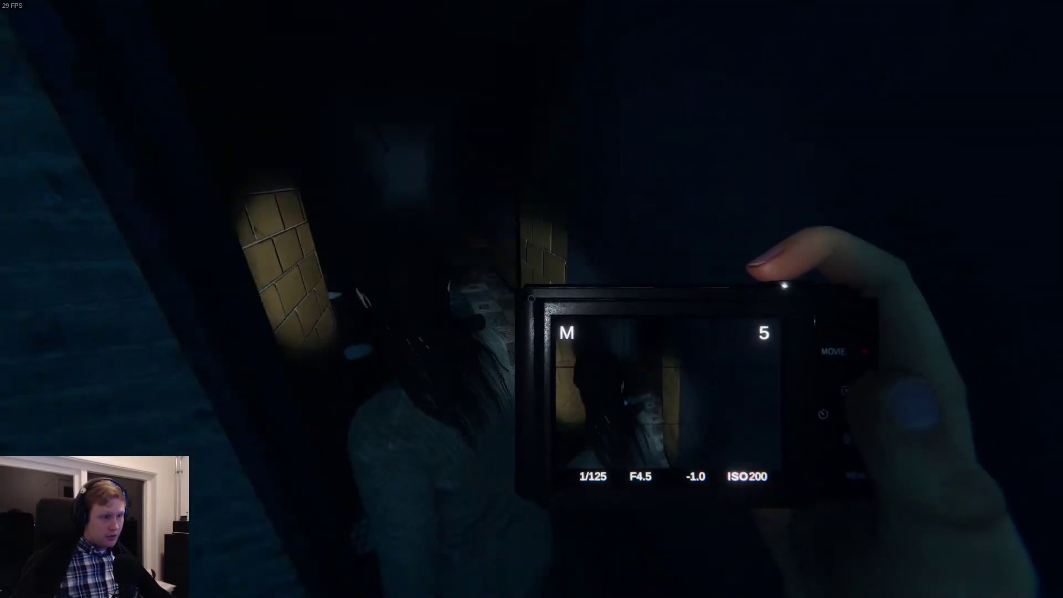
pyautogui.press('w')
pyautogui.press('j')
pyautogui.press('j')
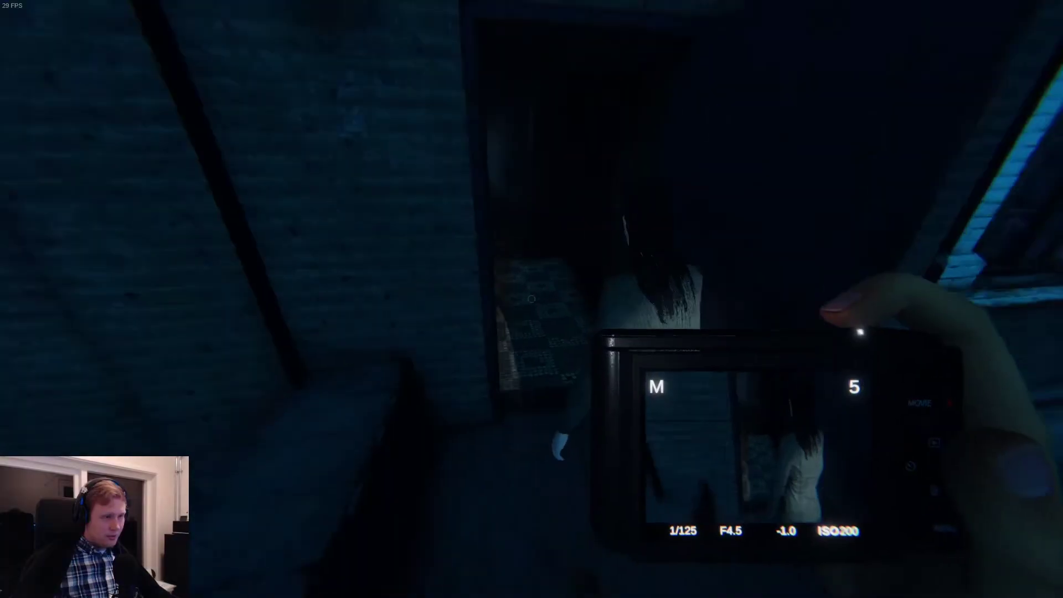
pyautogui.press('w')
pyautogui.press('w')
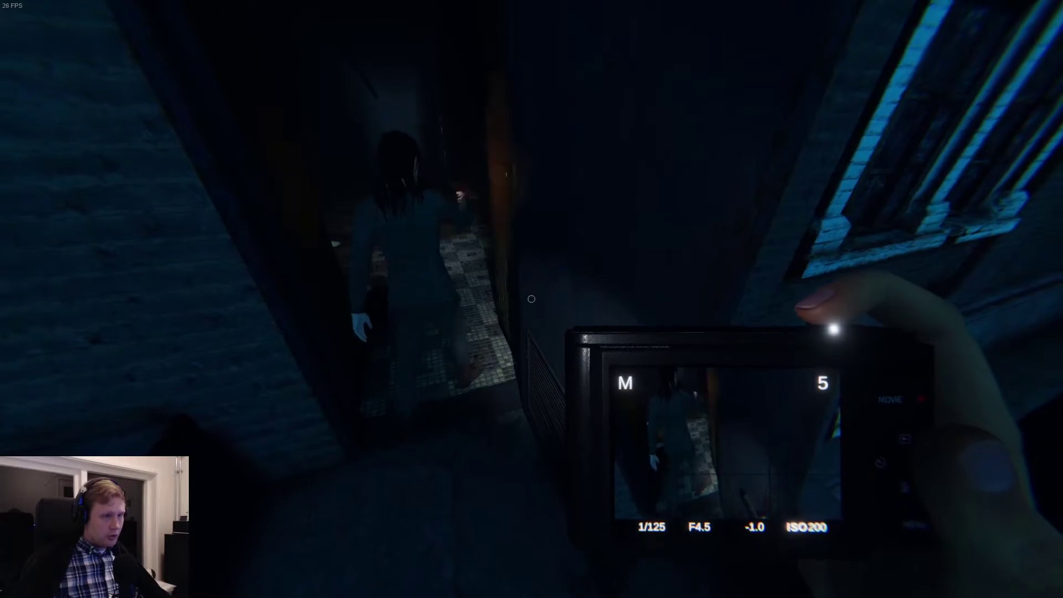
# Step: Trail the woman up the stairs and through the doorway to meet the man in orange
pyautogui.press('w')
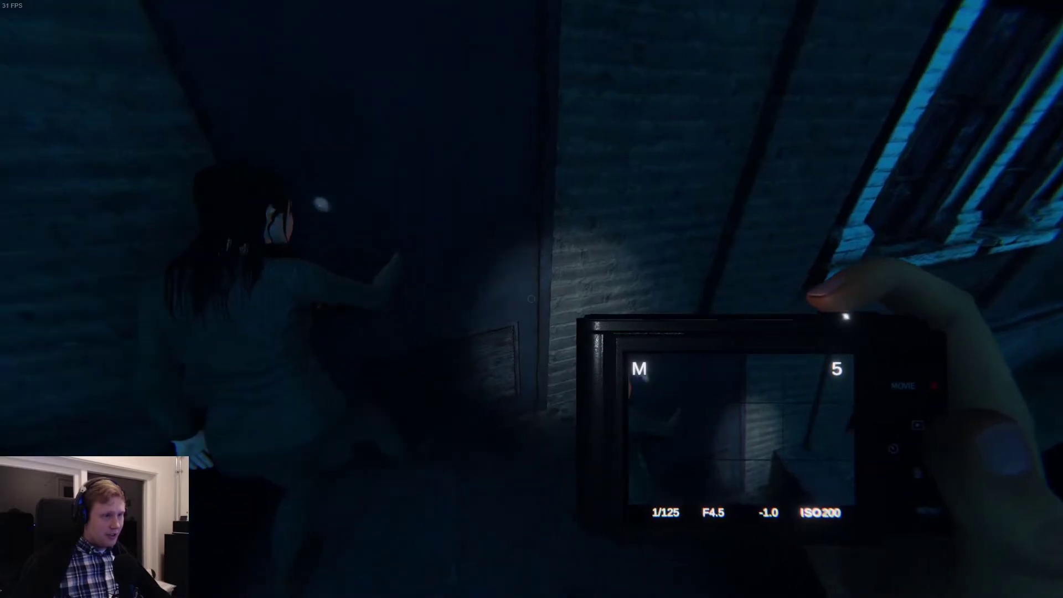
pyautogui.press('w')
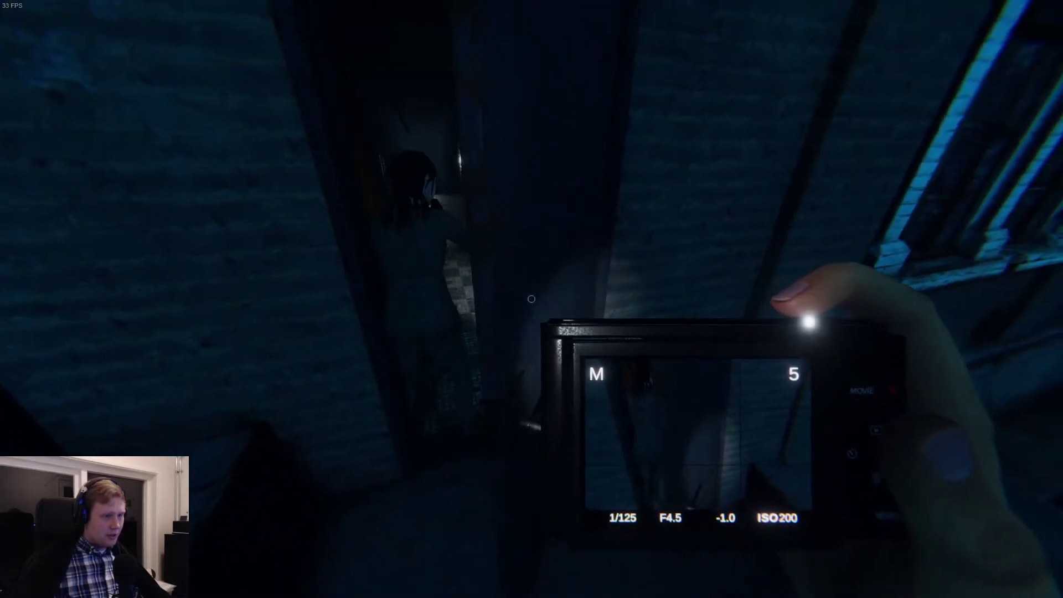
pyautogui.press('w')
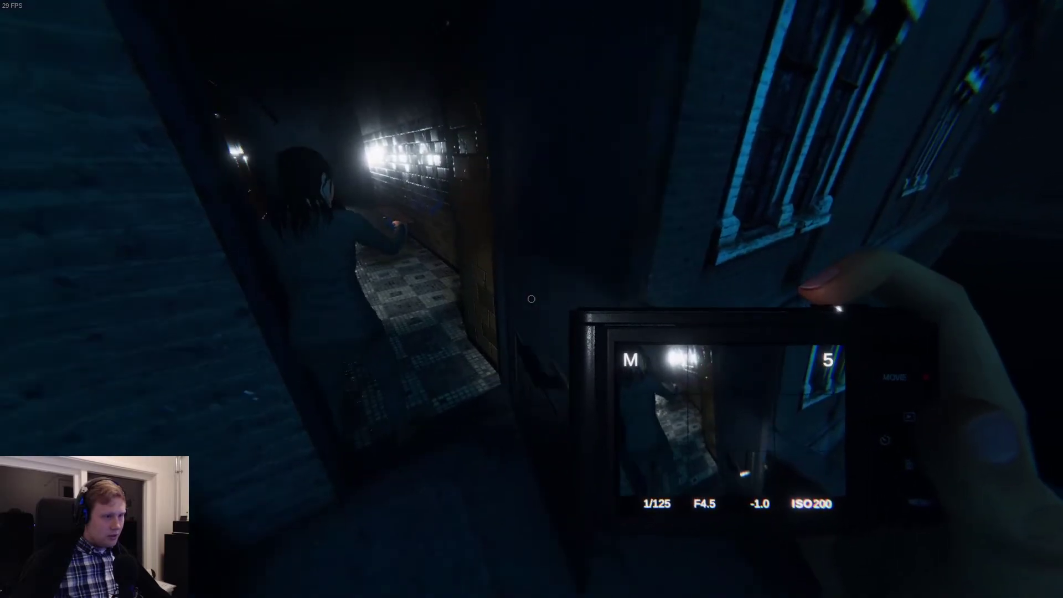
pyautogui.press('w')
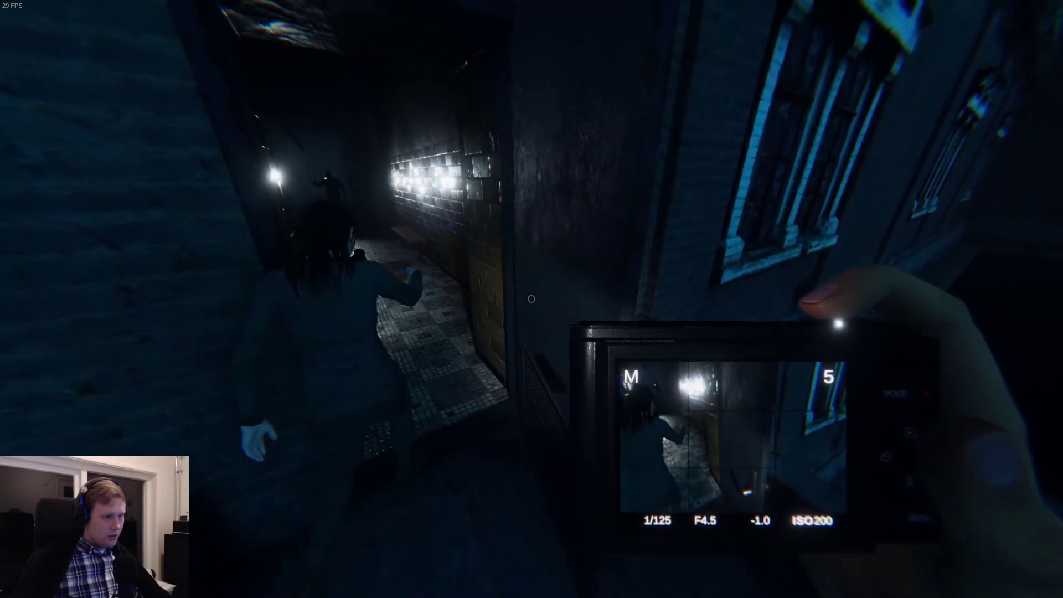
pyautogui.press('w')
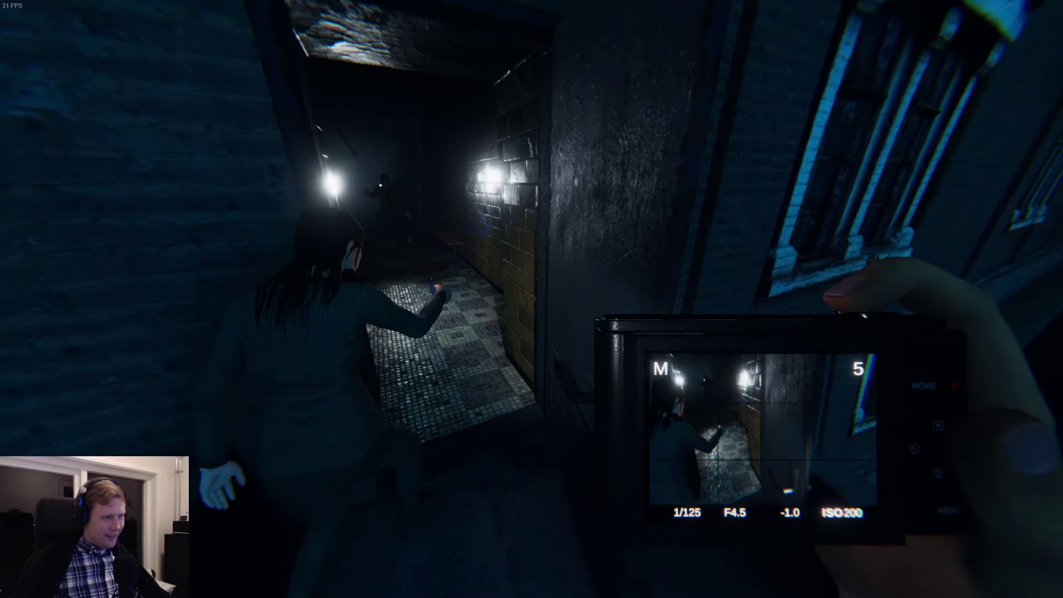
pyautogui.press('w')
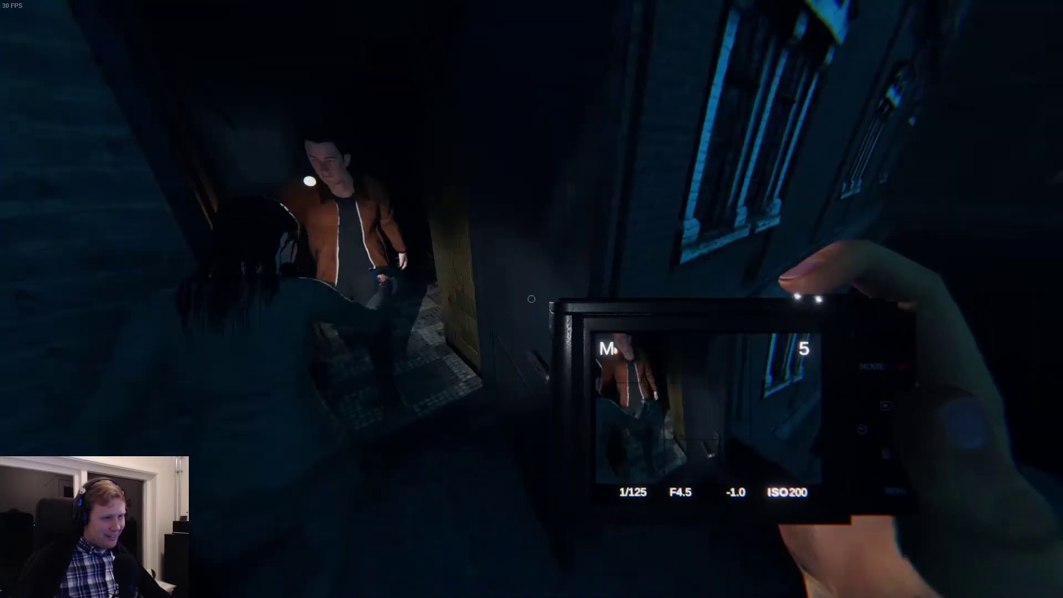
pyautogui.press('w')
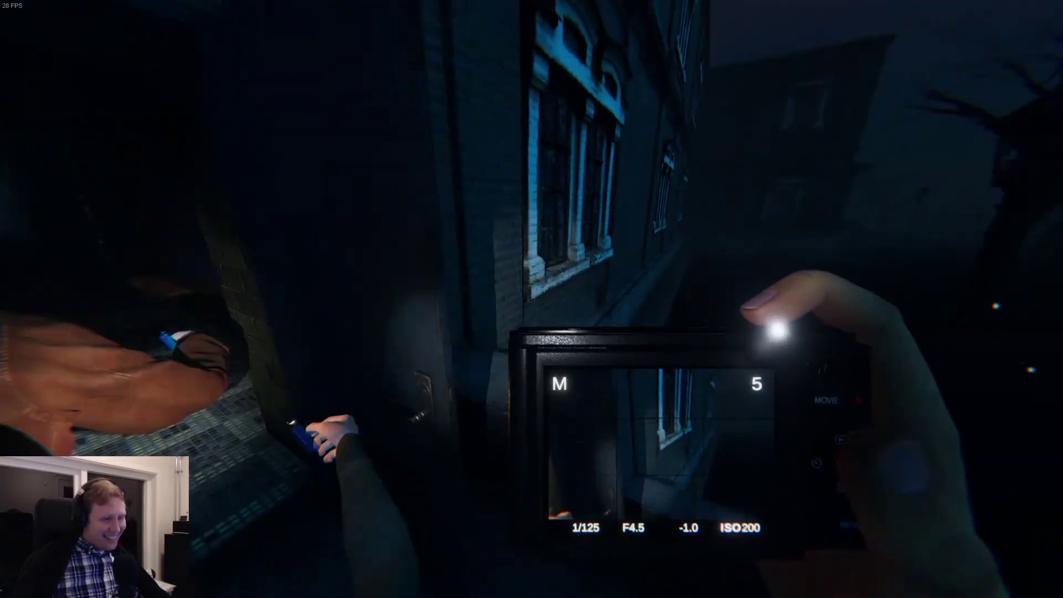
pyautogui.press('w')
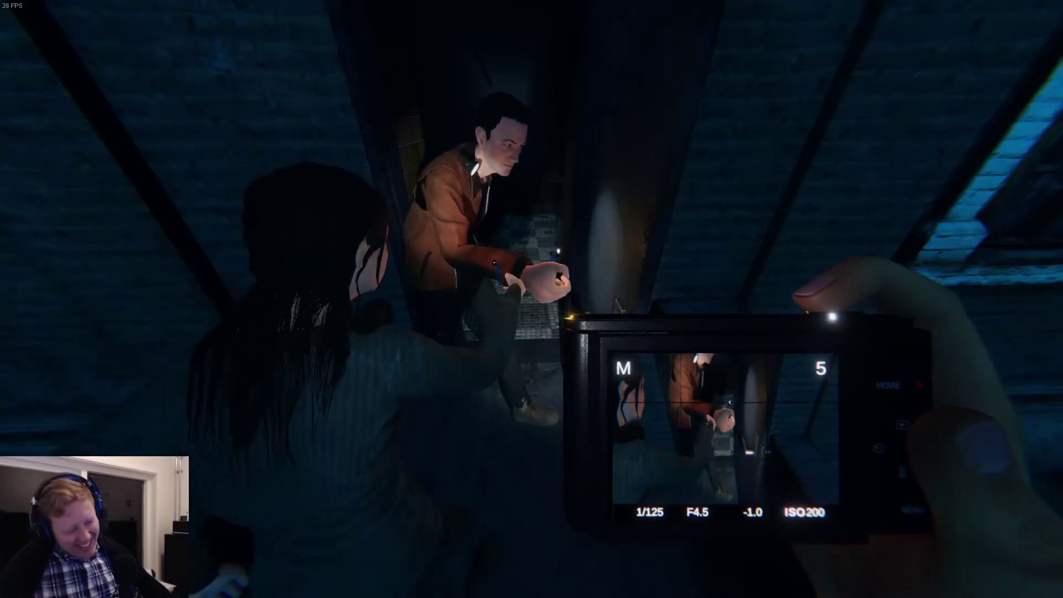
# Step: Walk the foggy outdoor path past the fence behind the man in orange toward the lit van
pyautogui.press('w')
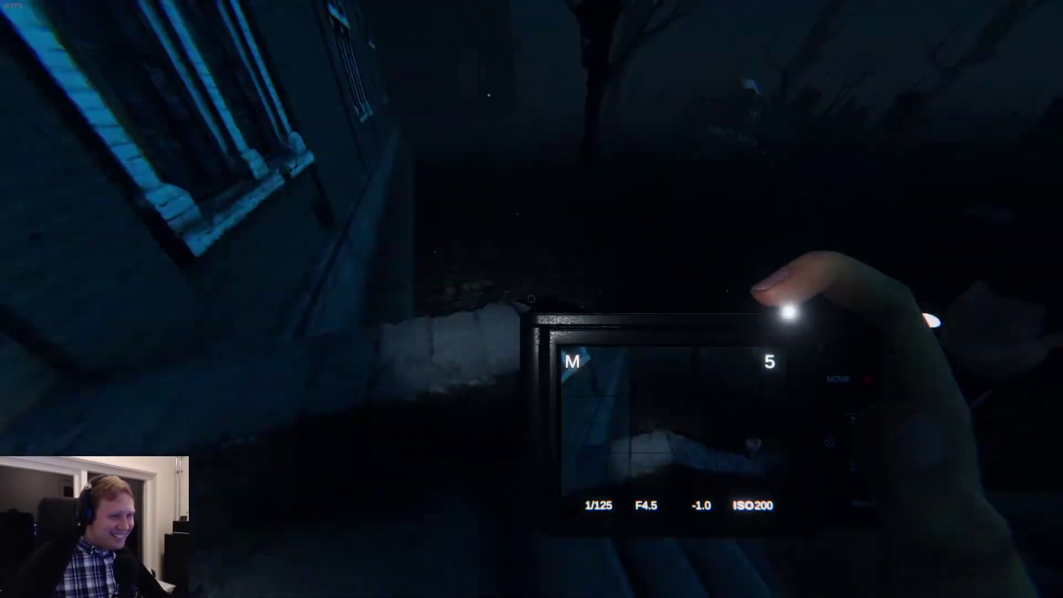
pyautogui.press('w')
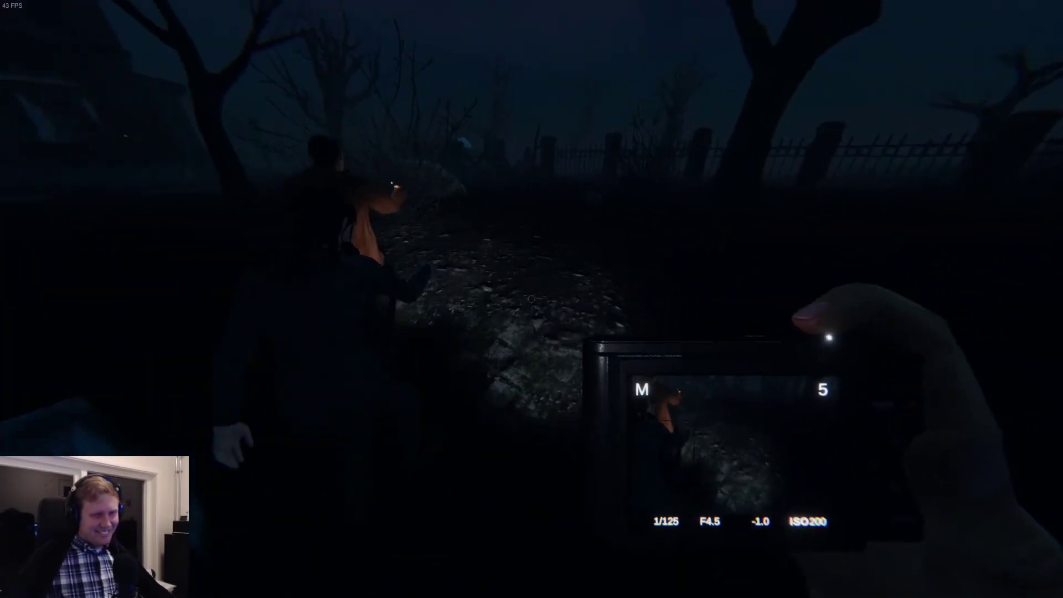
pyautogui.press('w')
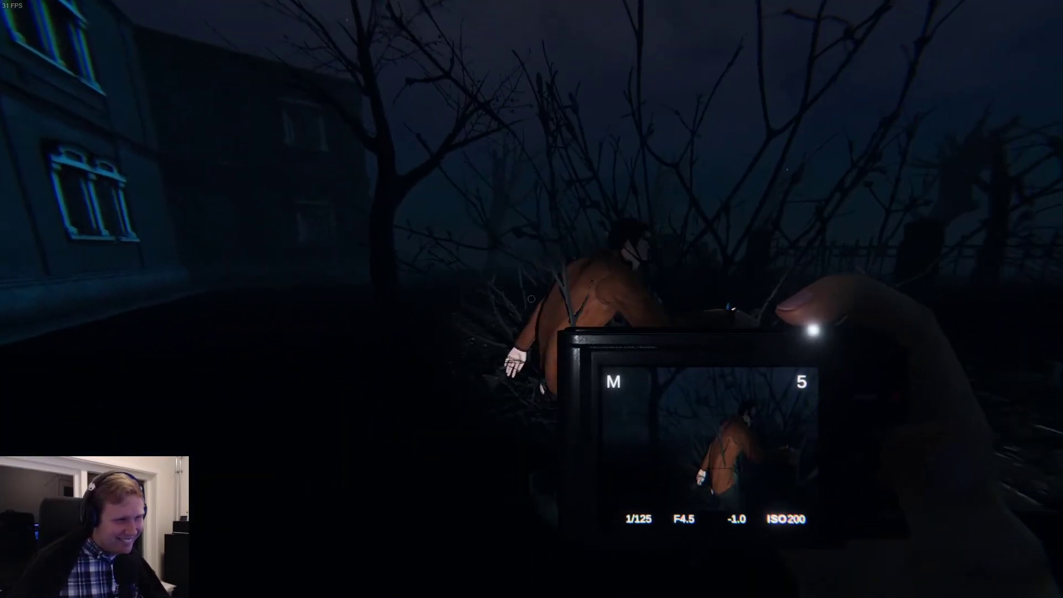
pyautogui.press('w')
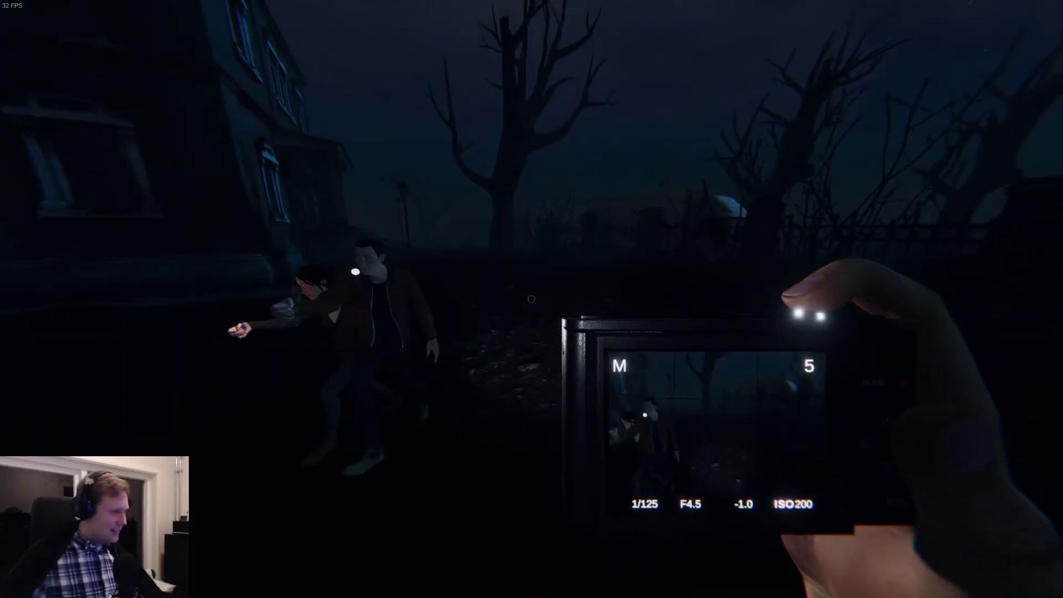
pyautogui.press('w')
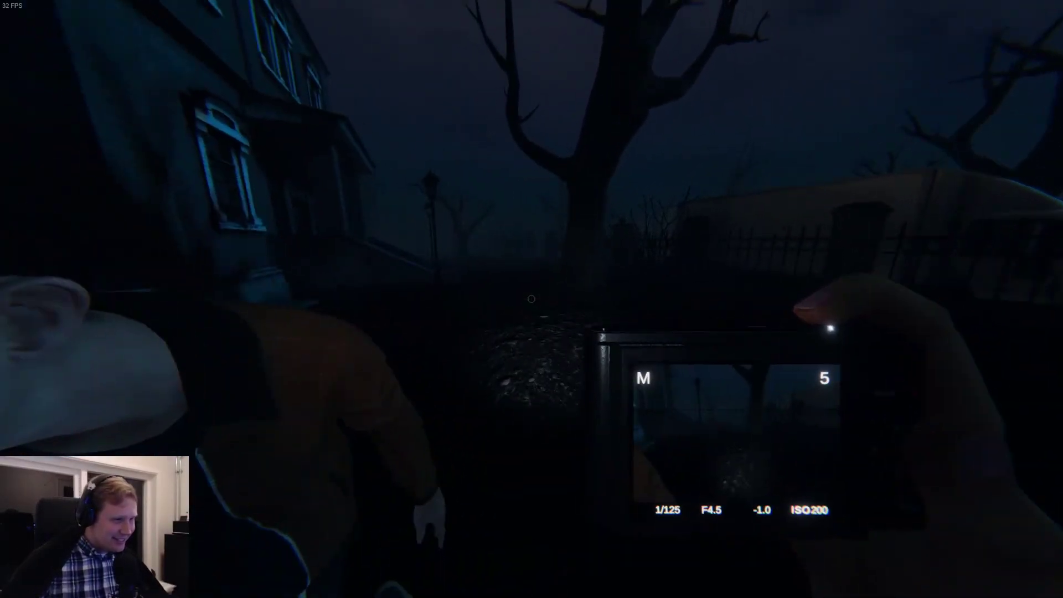
pyautogui.press('w')
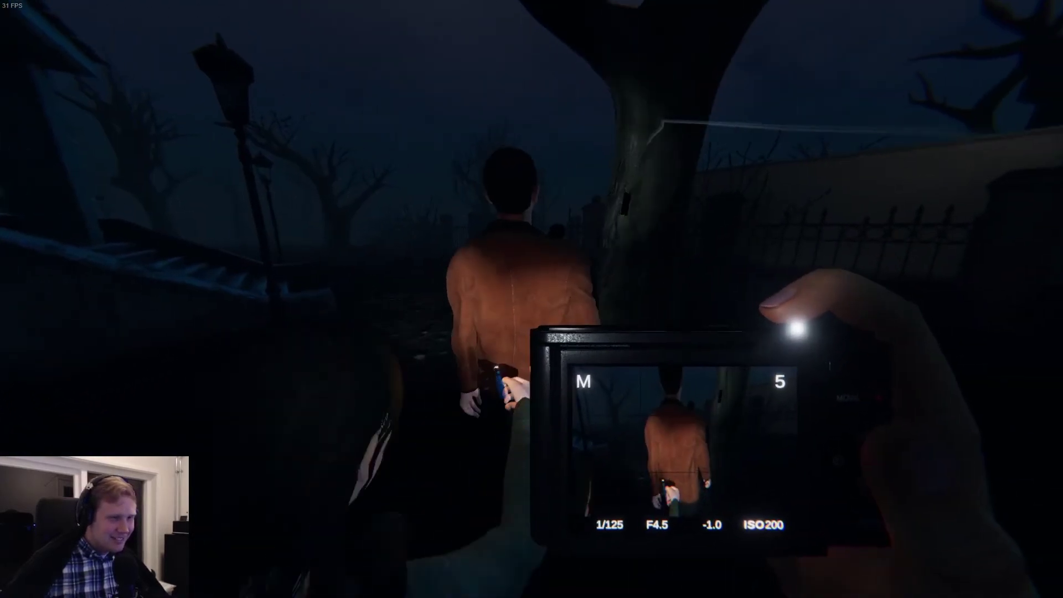
pyautogui.press('w')
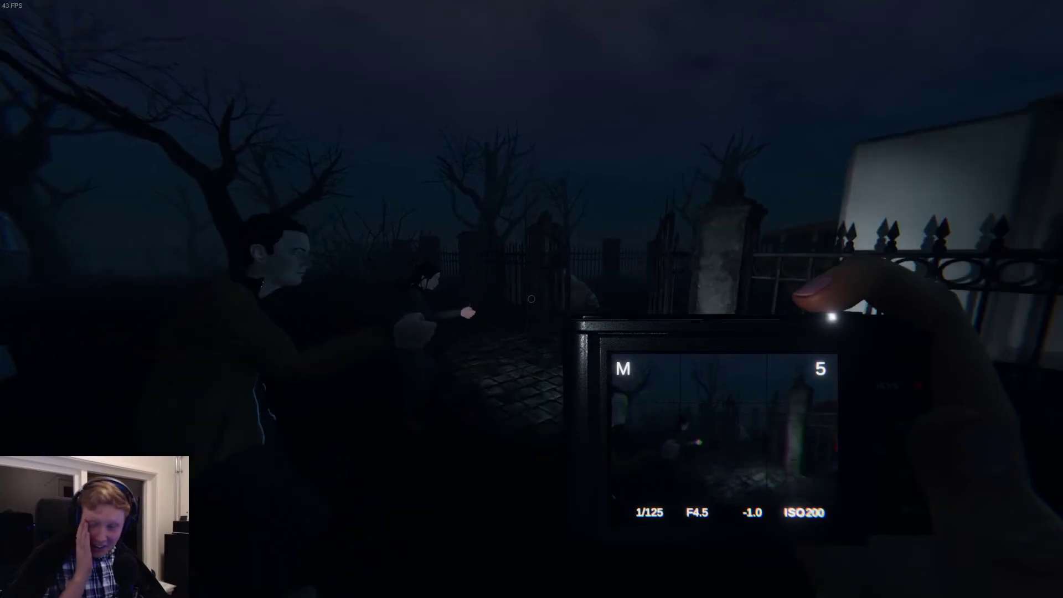
pyautogui.press('w')
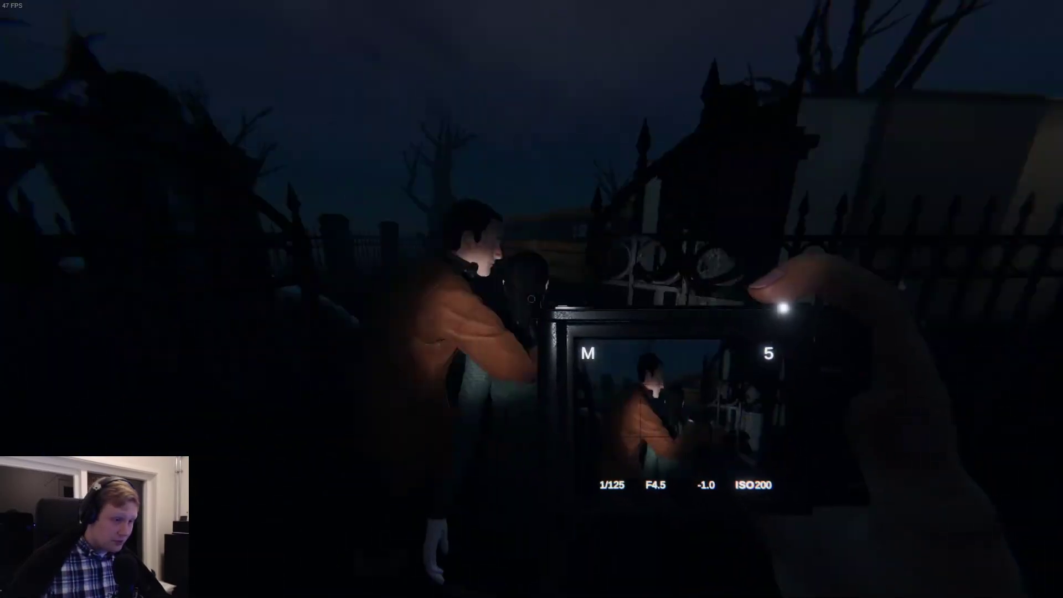
# Step: Step inside the van and briefly glance at the case journal
pyautogui.press('w')
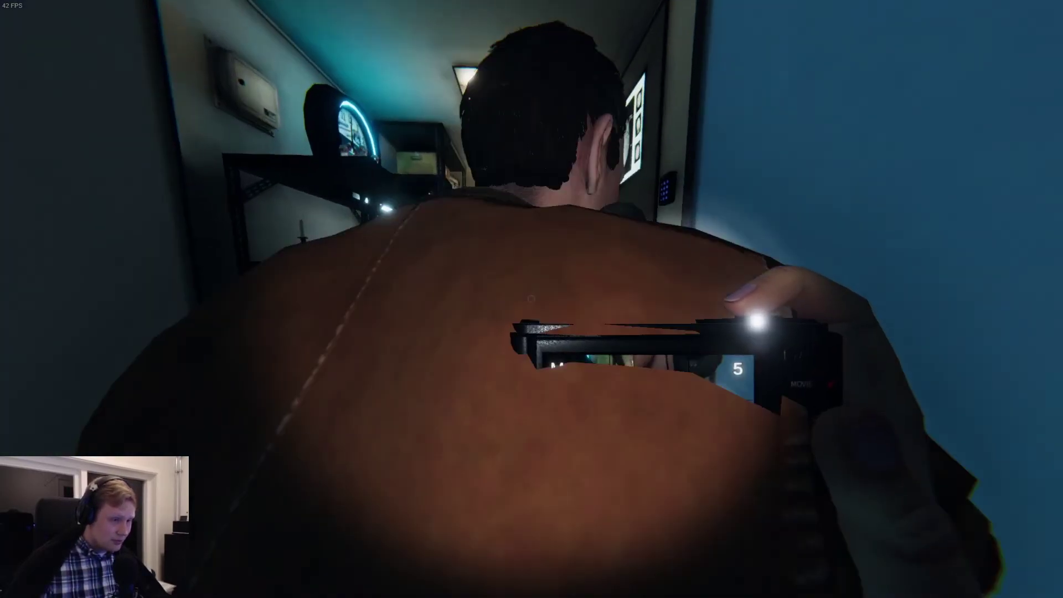
pyautogui.press('j')
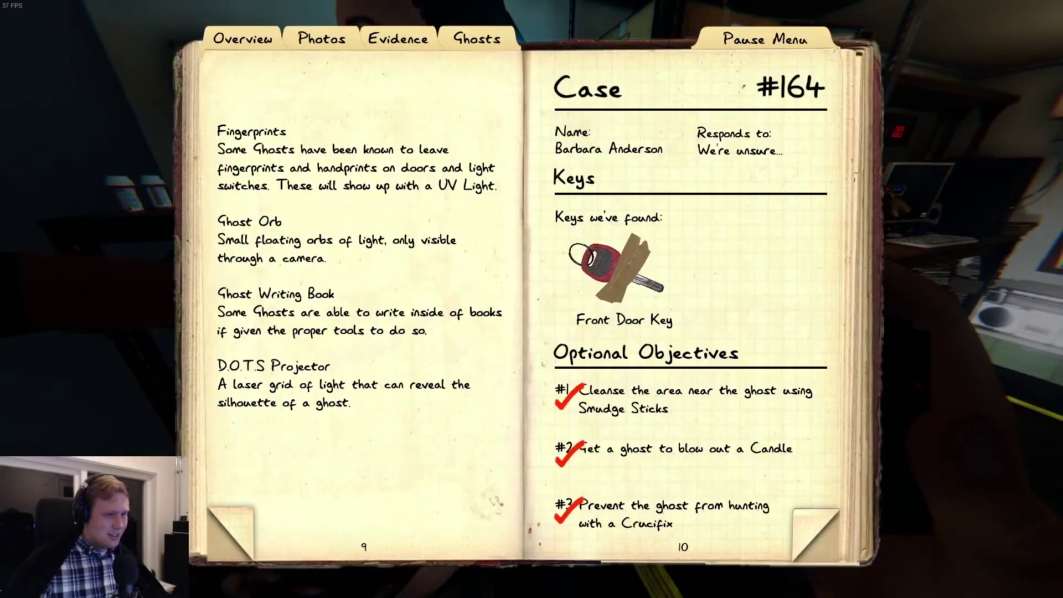
pyautogui.press('j')
pyautogui.press('w')
# Step: Review the journal's Evidence page with all three optional objectives ticked, then equip the flashlight
pyautogui.press('j')
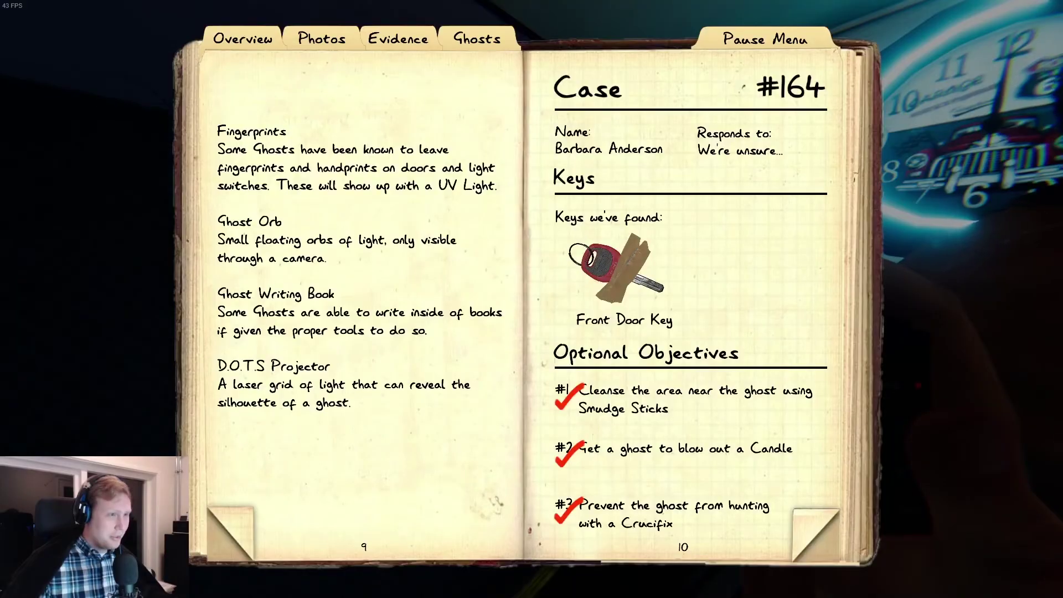
pyautogui.click(398, 38)
pyautogui.press('j')
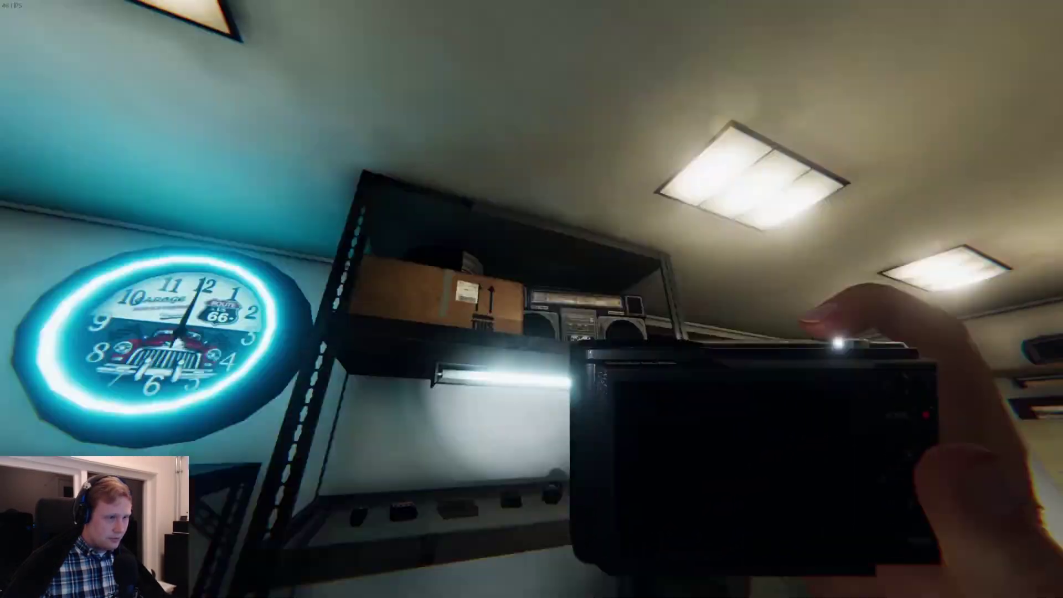
pyautogui.press('q')
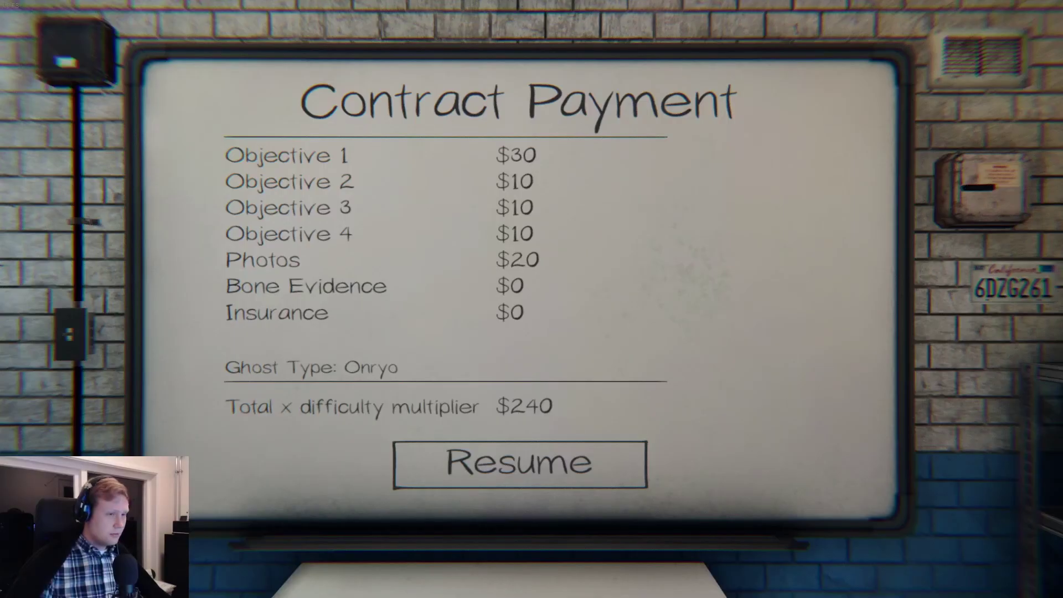
# Step: Advance past the $240 payment and level 157 experience boards to the statistics summary
pyautogui.click(519, 463)
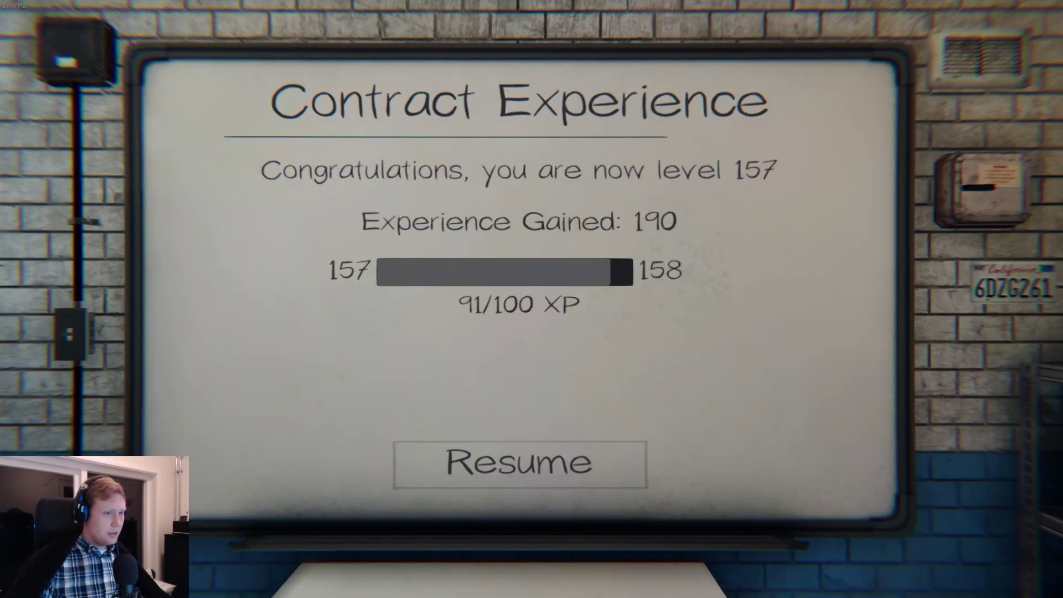
pyautogui.click(519, 463)
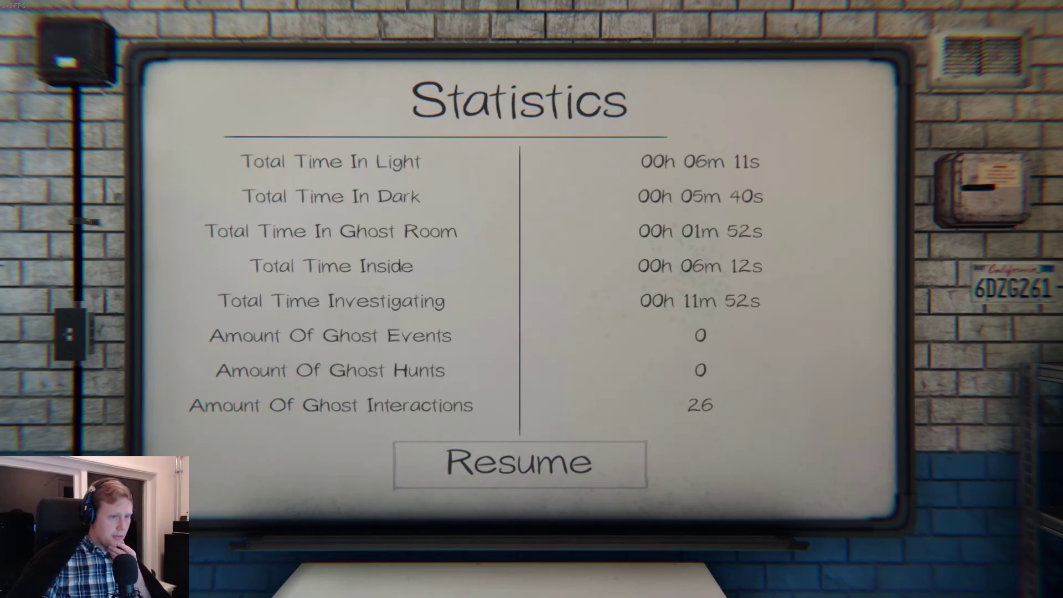